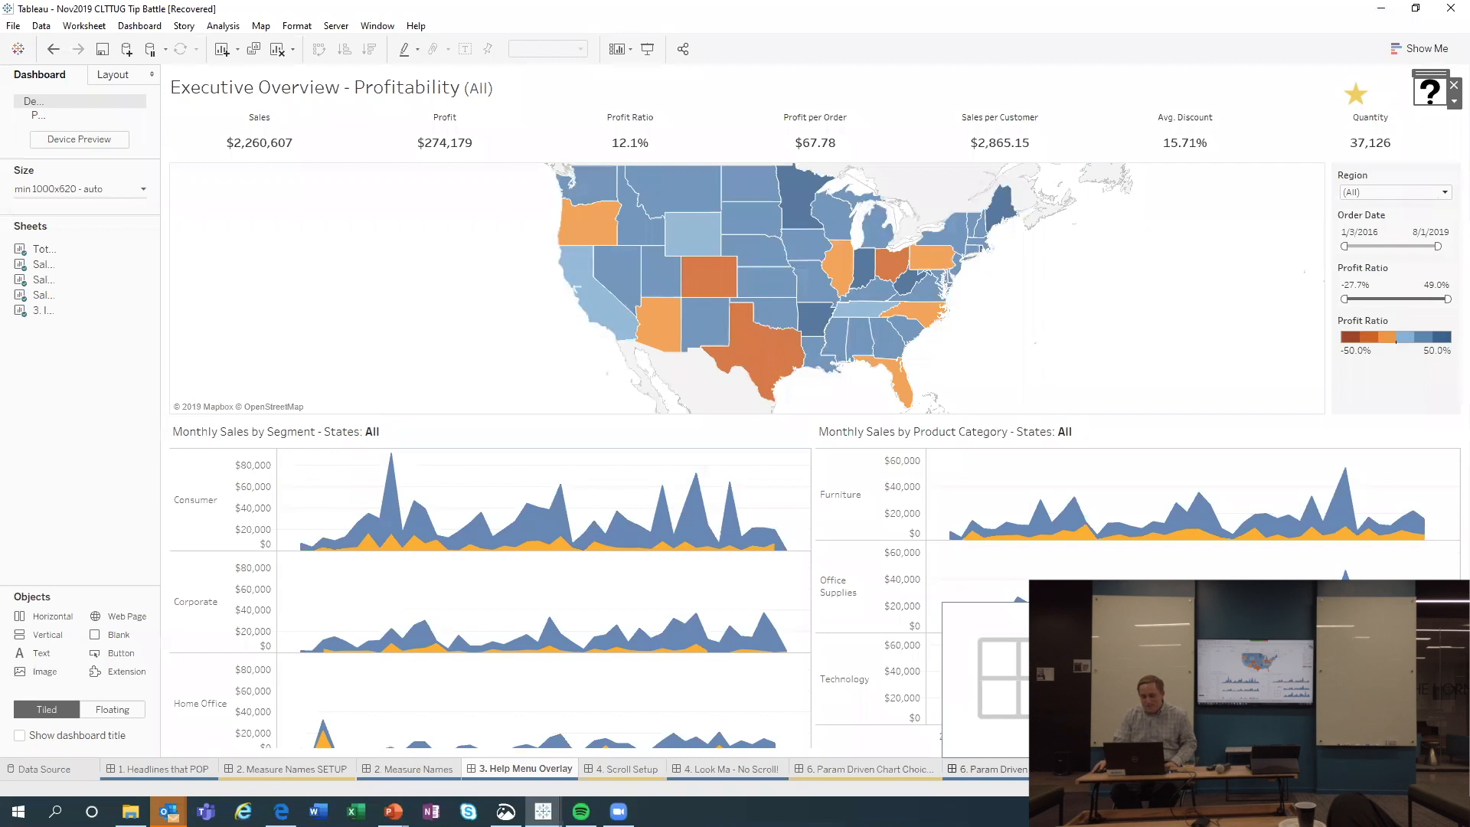
Open the 6. Param Driven Chart Choice dashboard and try its line, area, bar and lollipop chart icons, ending on the line chart
click(1035, 768)
click(936, 379)
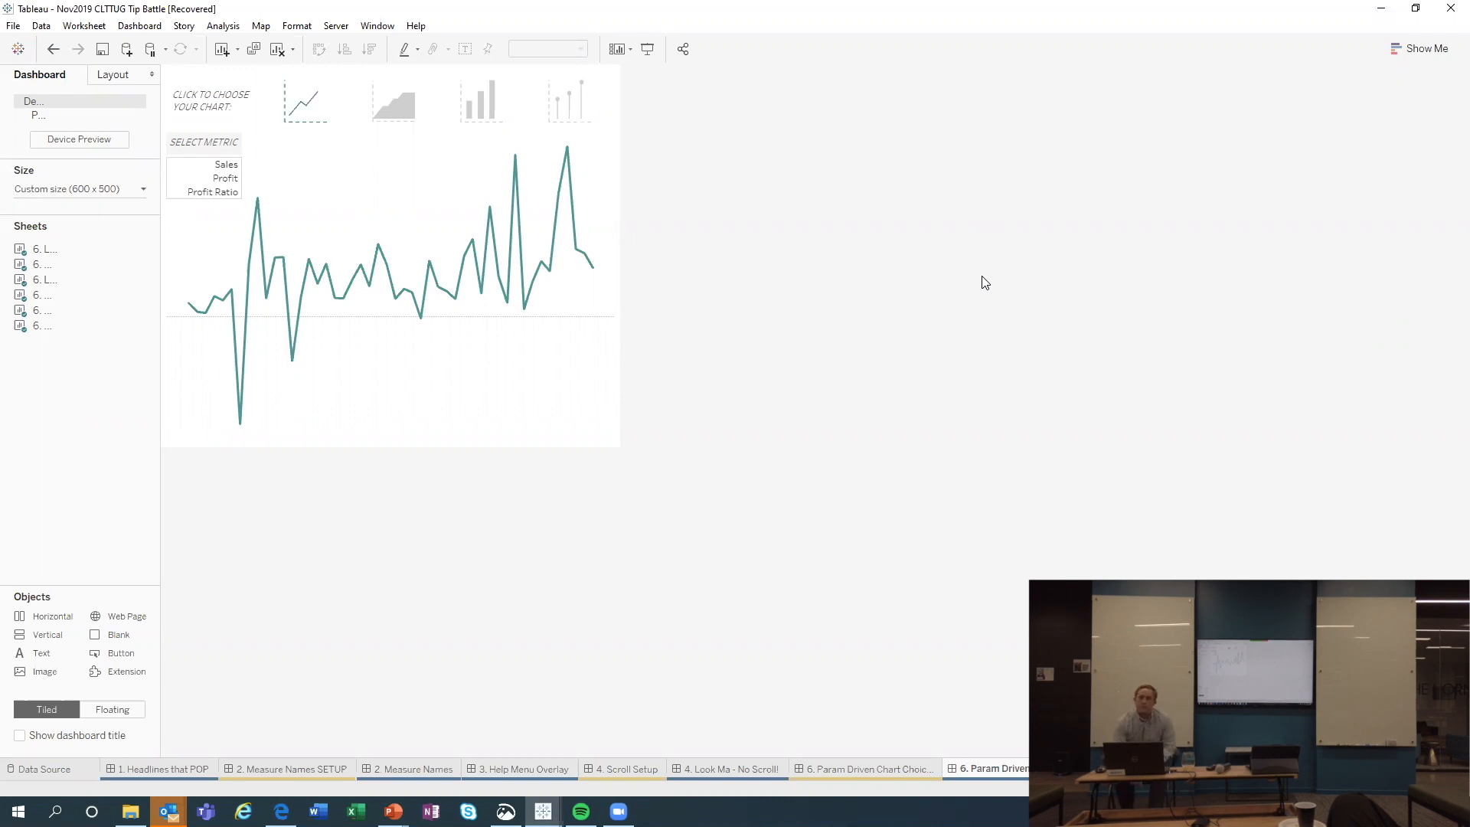
click(307, 115)
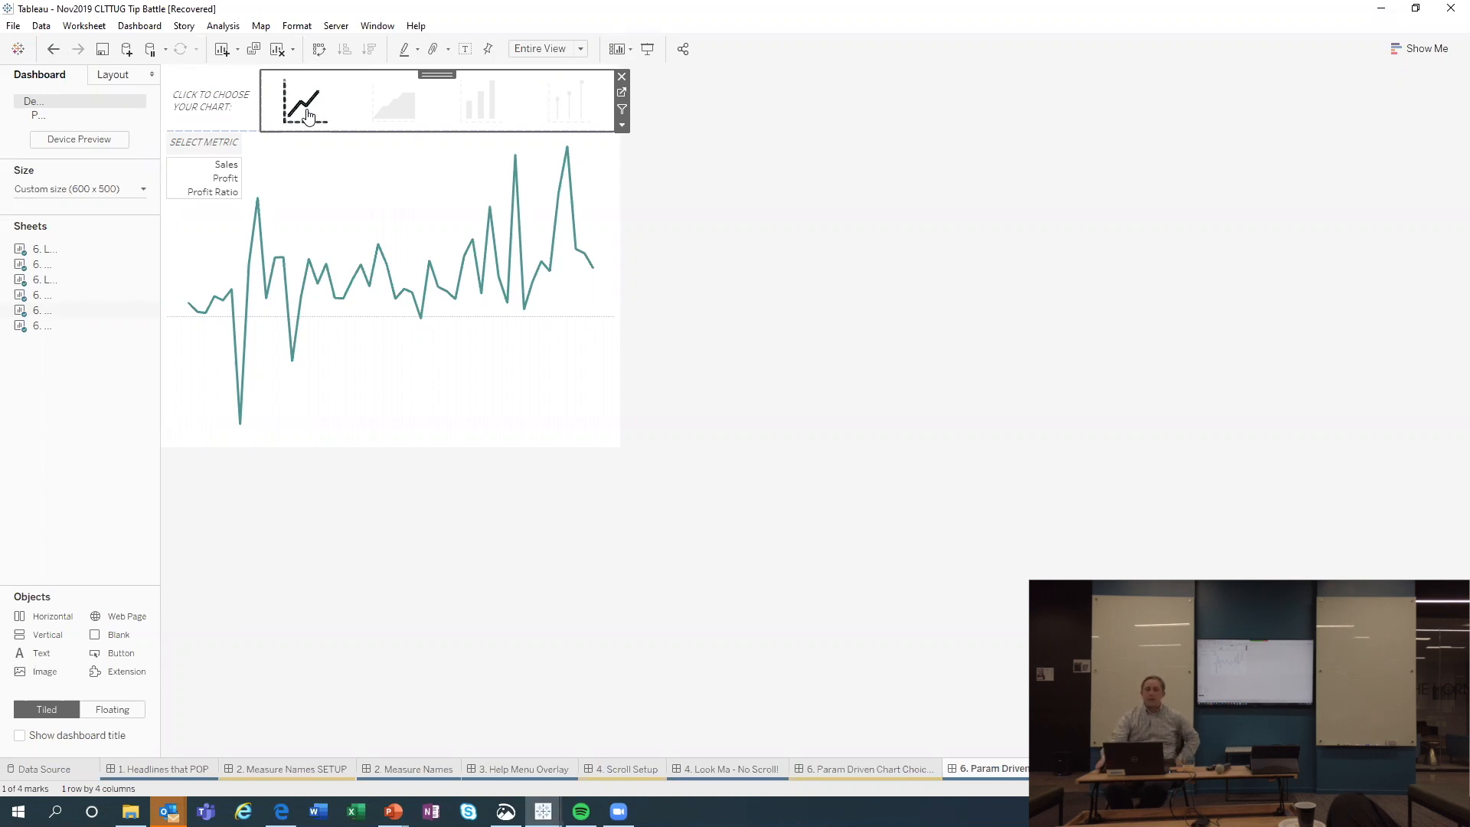
click(399, 115)
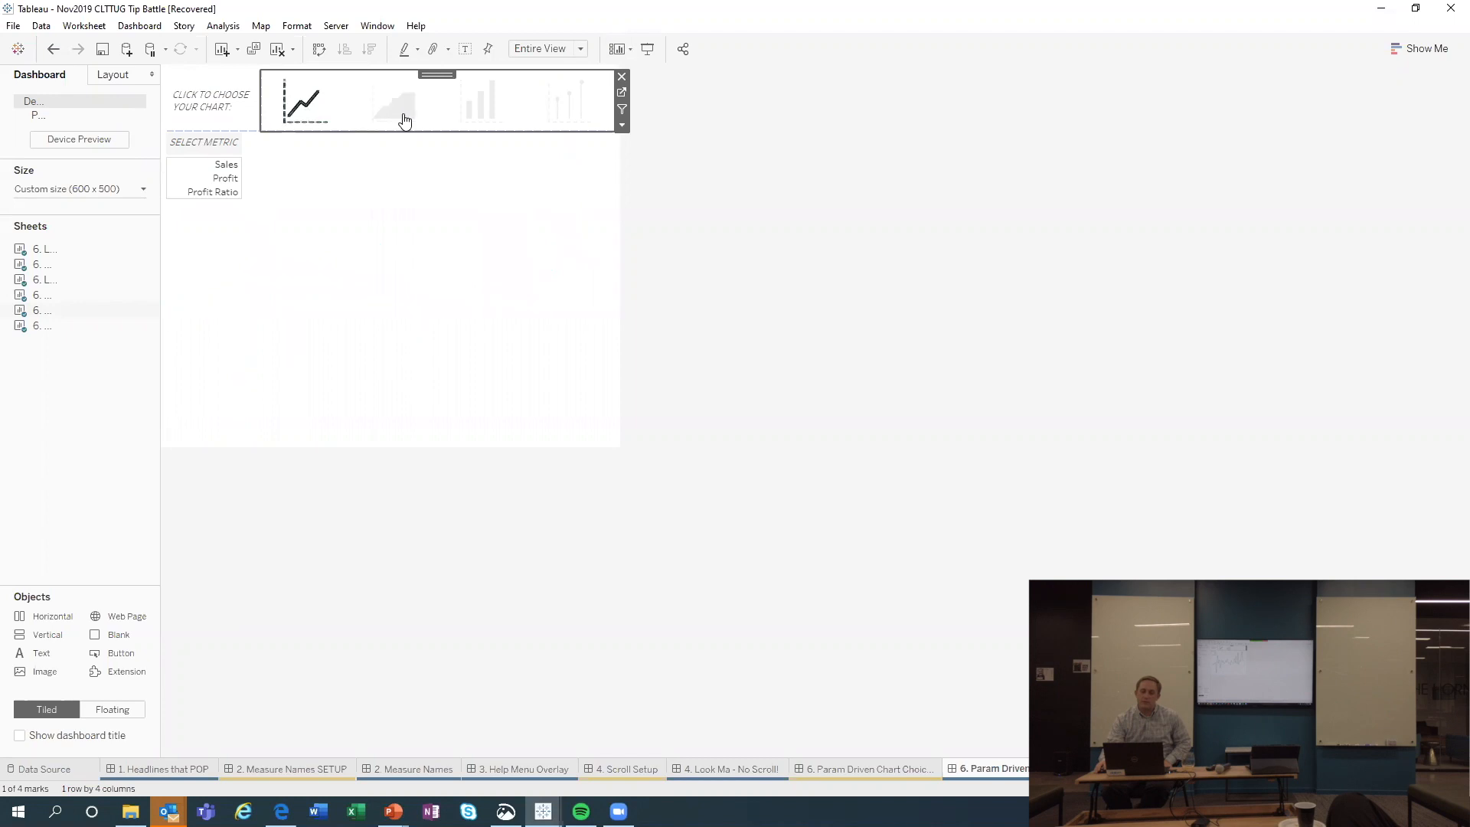
click(490, 115)
click(568, 108)
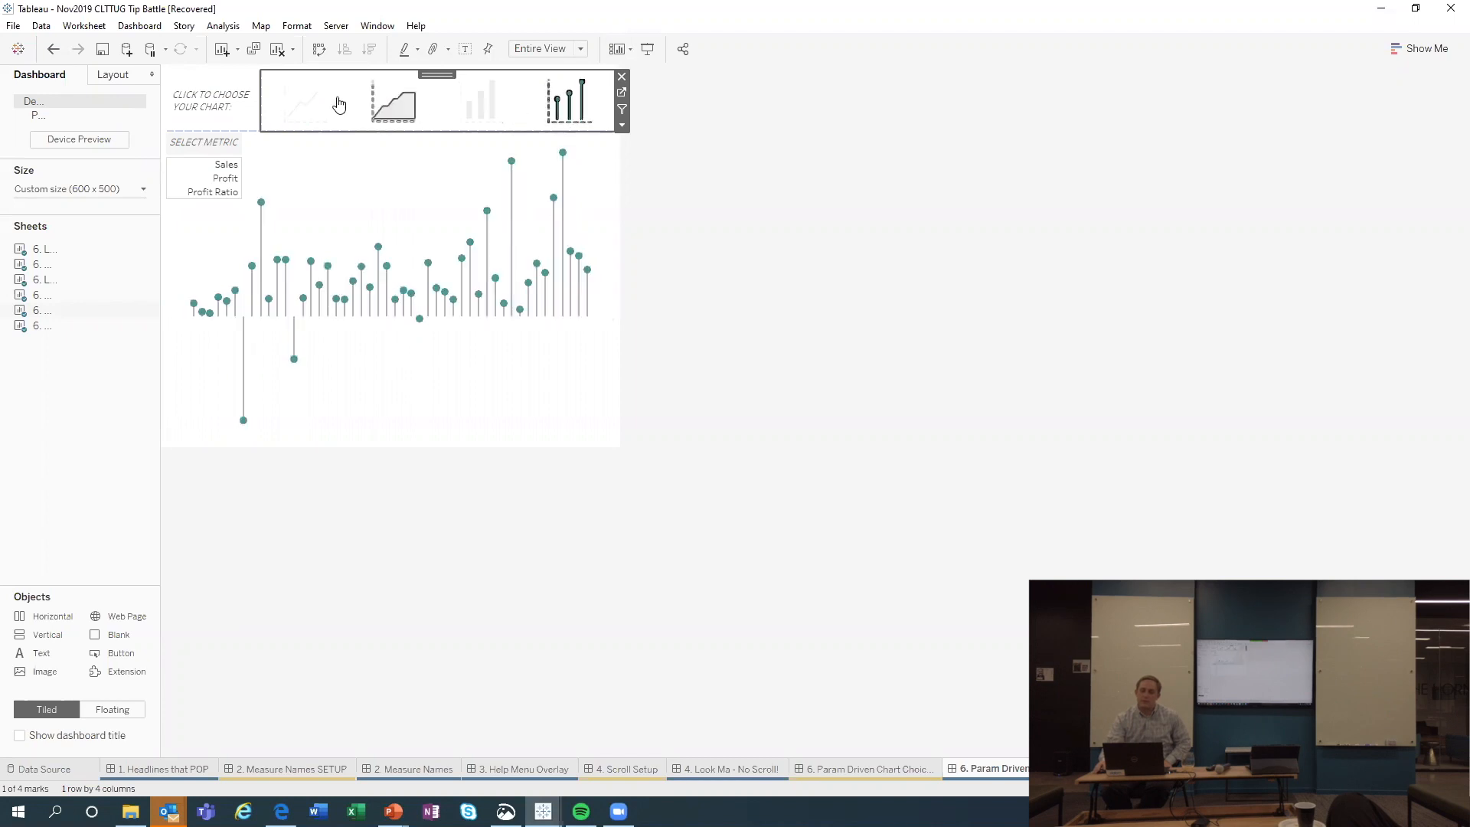
click(321, 104)
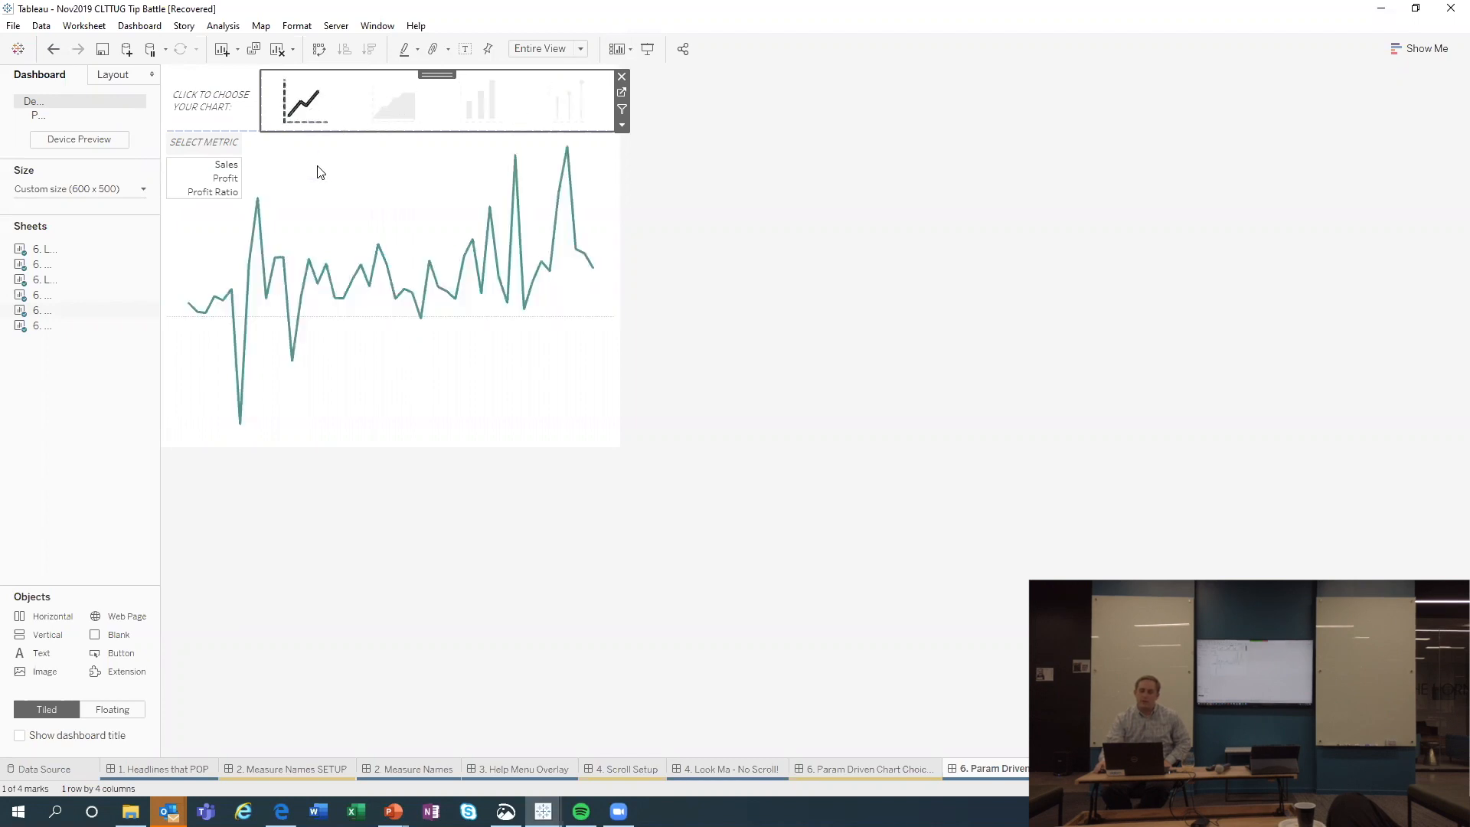
Cycle the profit chart through the line, area, bar and lollipop types with the chart selector
click(347, 135)
click(301, 119)
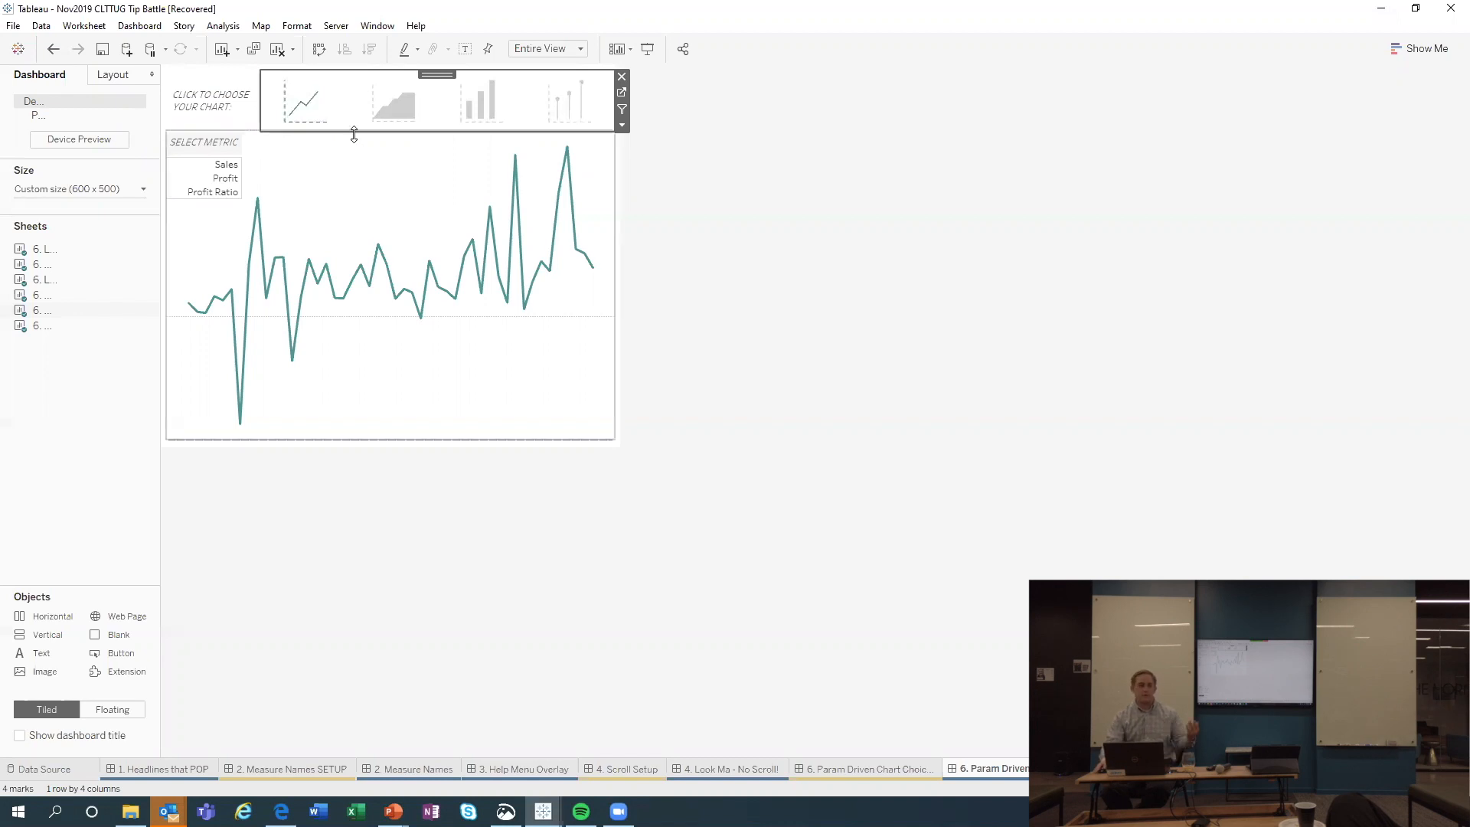
click(396, 115)
click(472, 118)
click(569, 120)
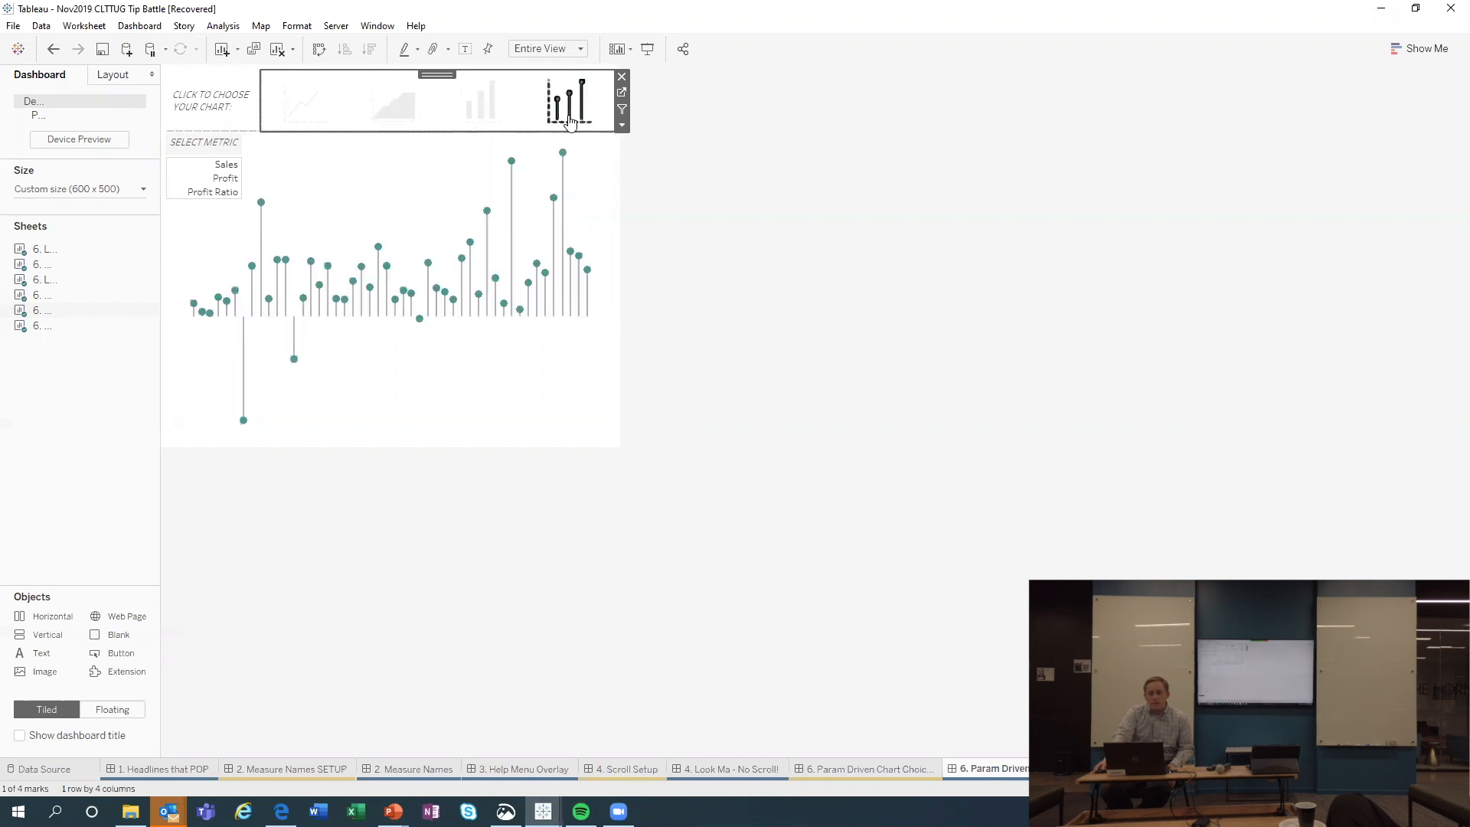
Switch the displayed metric through Sales, Profit and Profit Ratio, ending on Sales
click(362, 195)
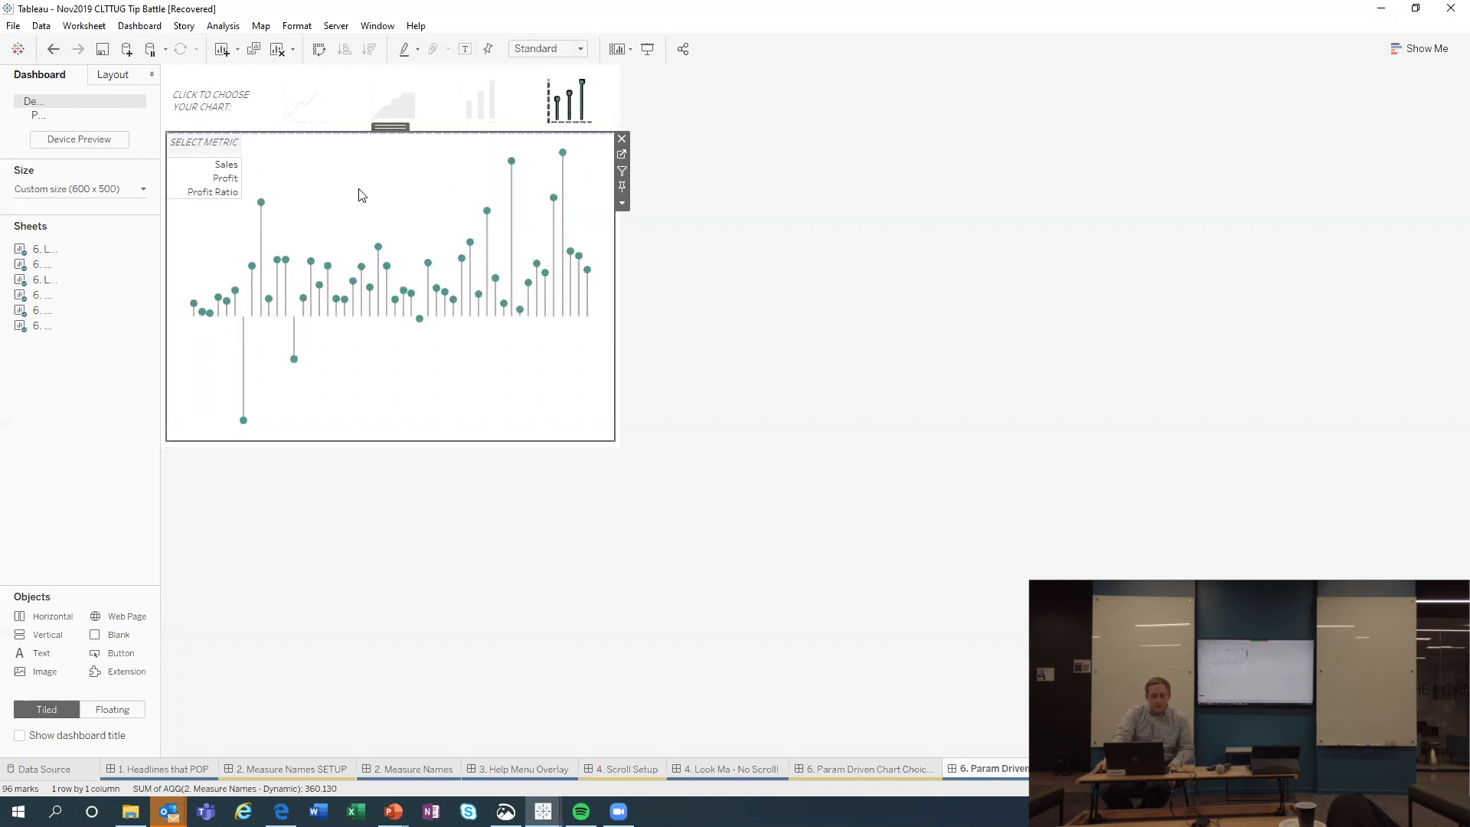
click(223, 167)
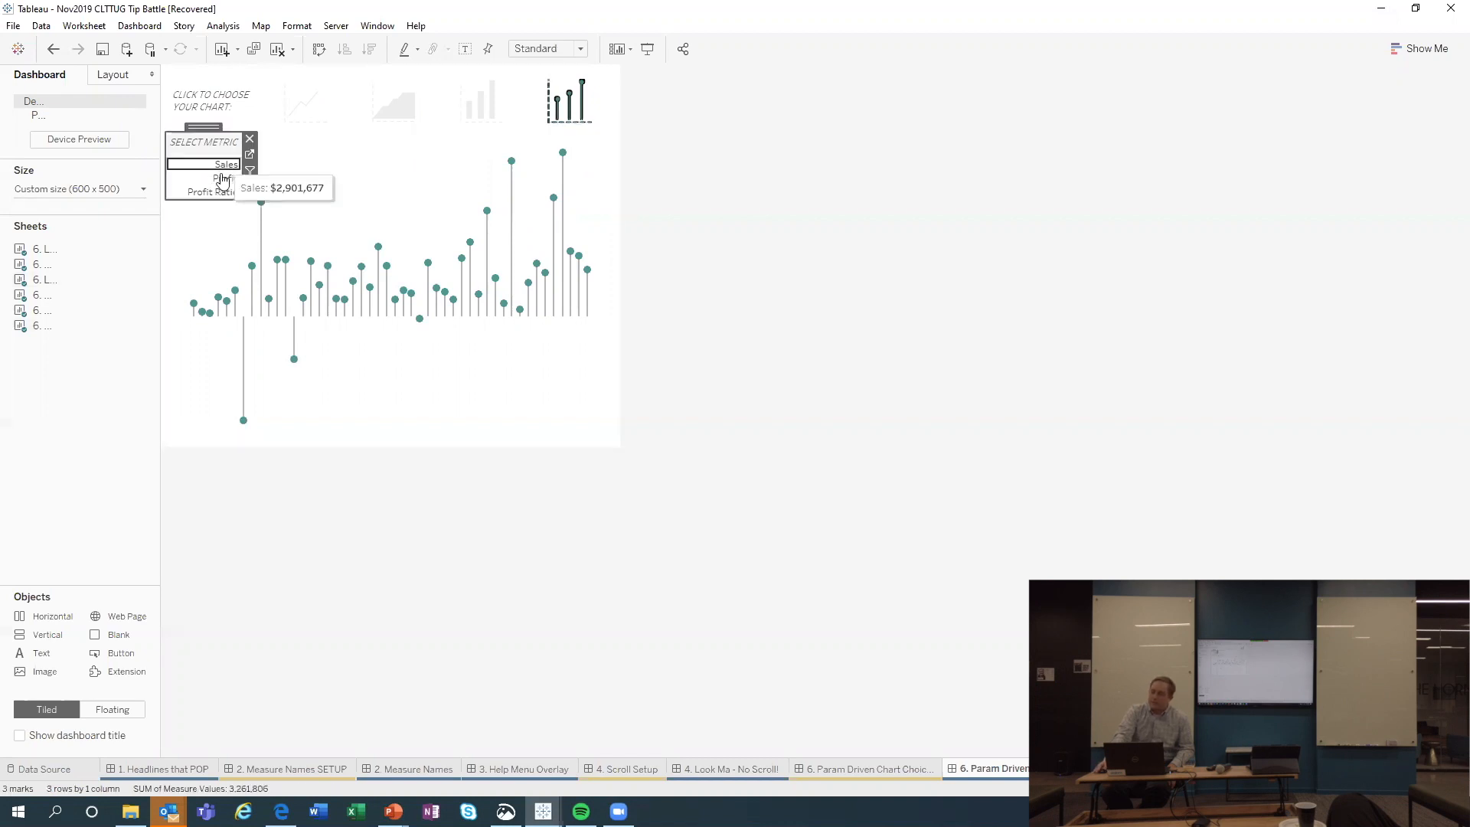
click(219, 179)
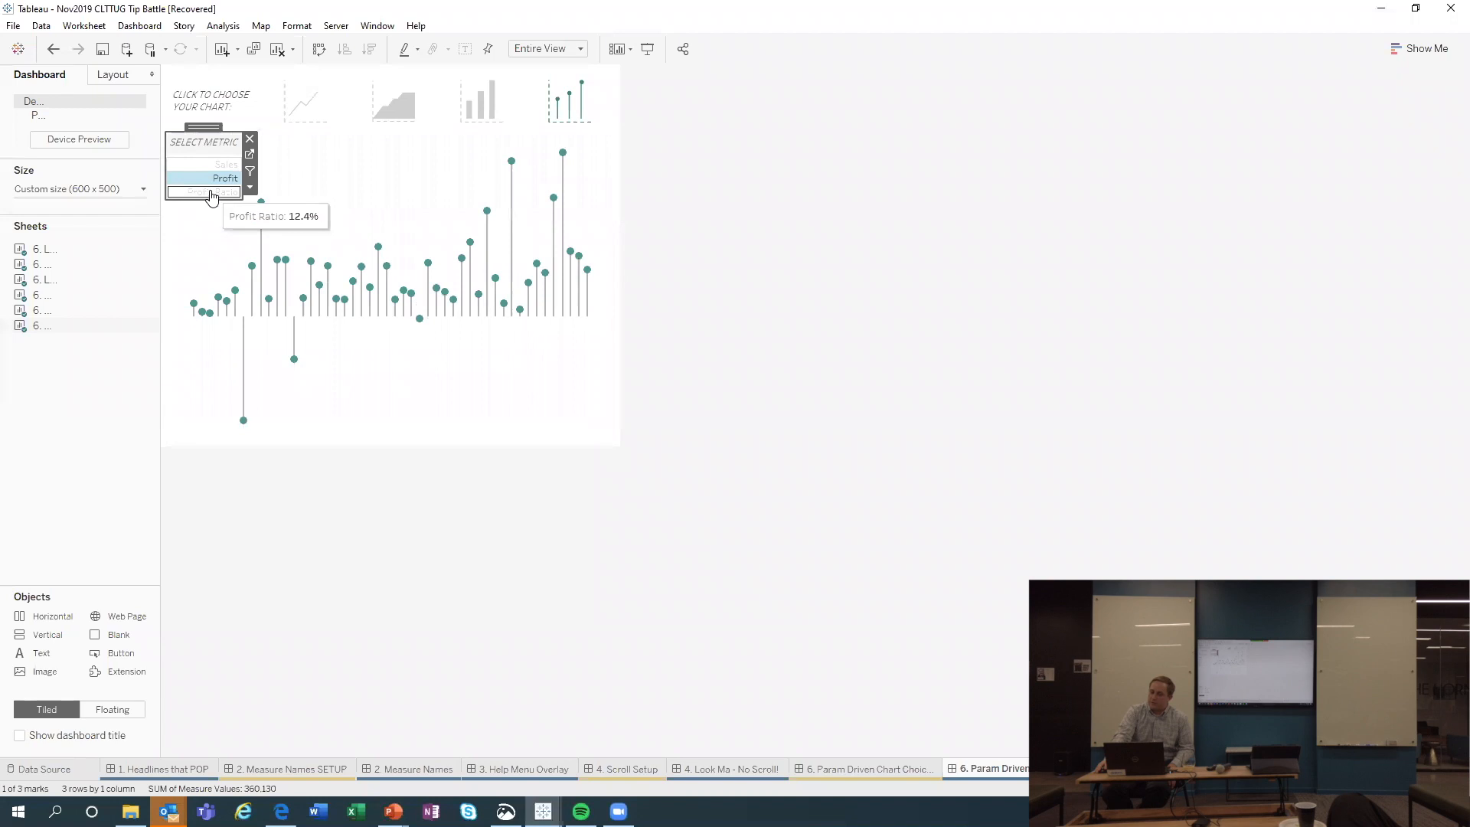
click(210, 191)
click(212, 165)
Show the Sales metric as a line, area, bar and lollipop chart, returning to the line chart
click(304, 102)
click(412, 109)
click(481, 102)
click(568, 115)
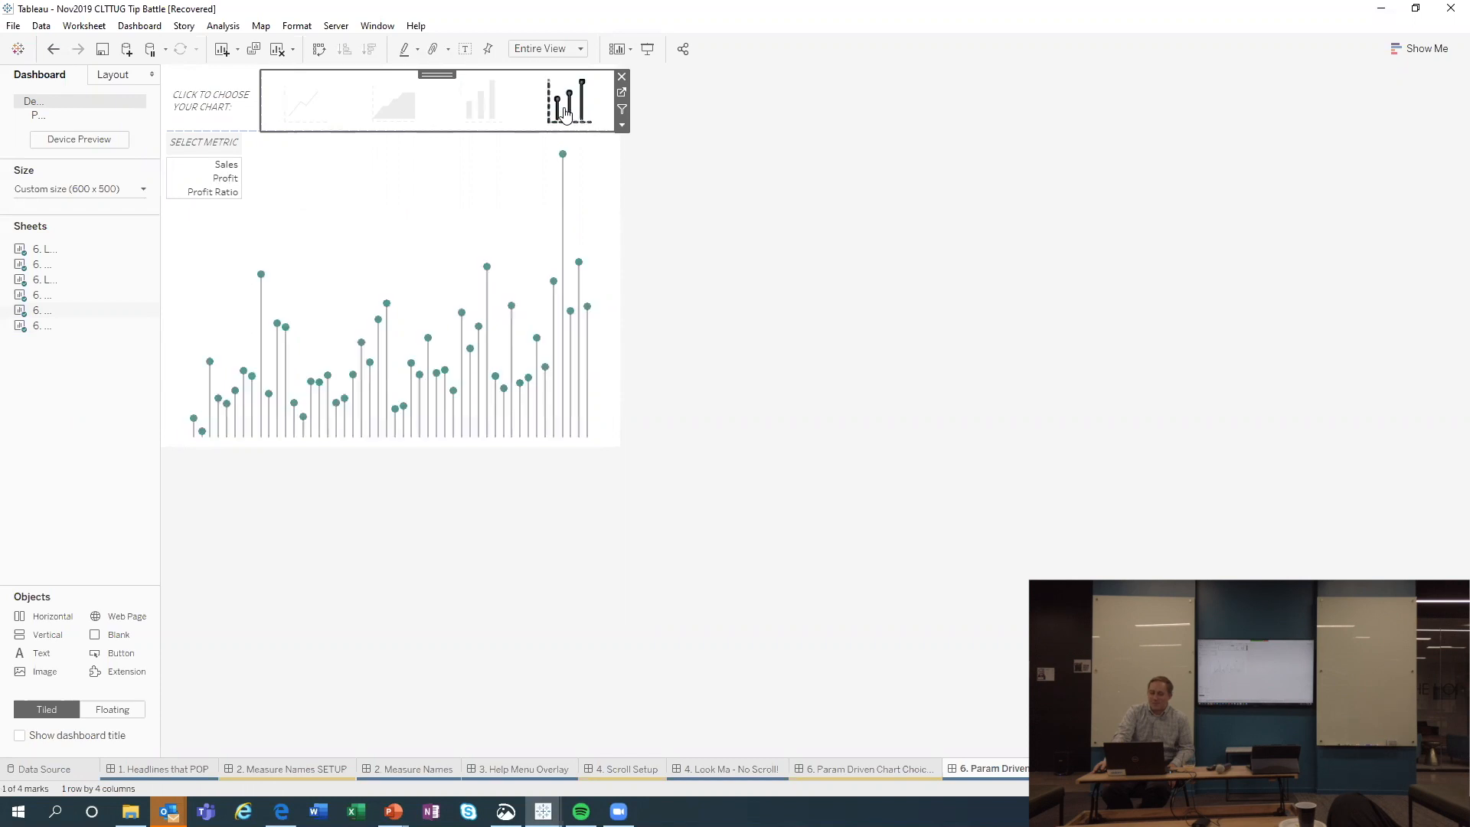
click(569, 117)
click(304, 102)
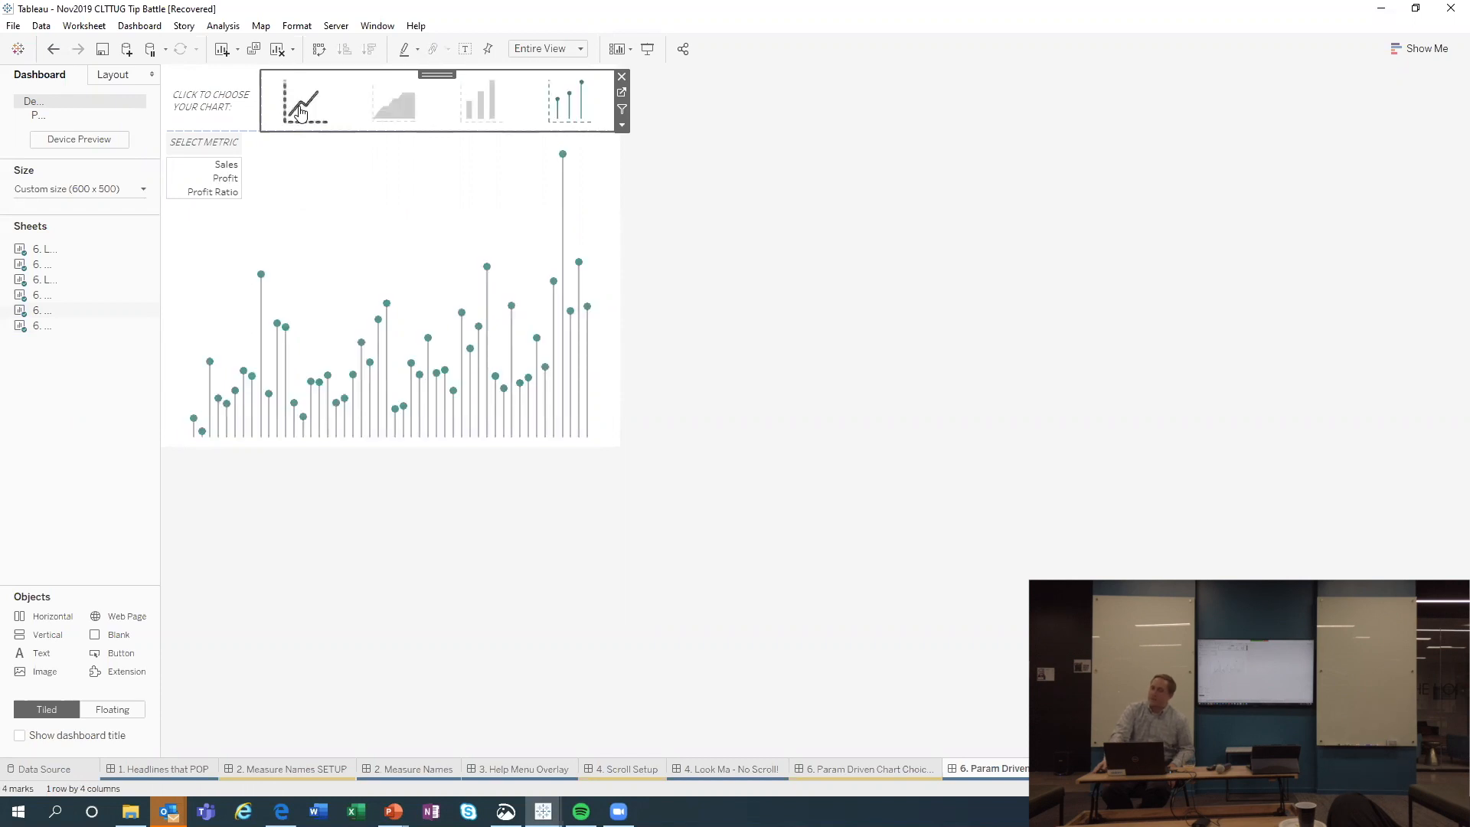
click(361, 186)
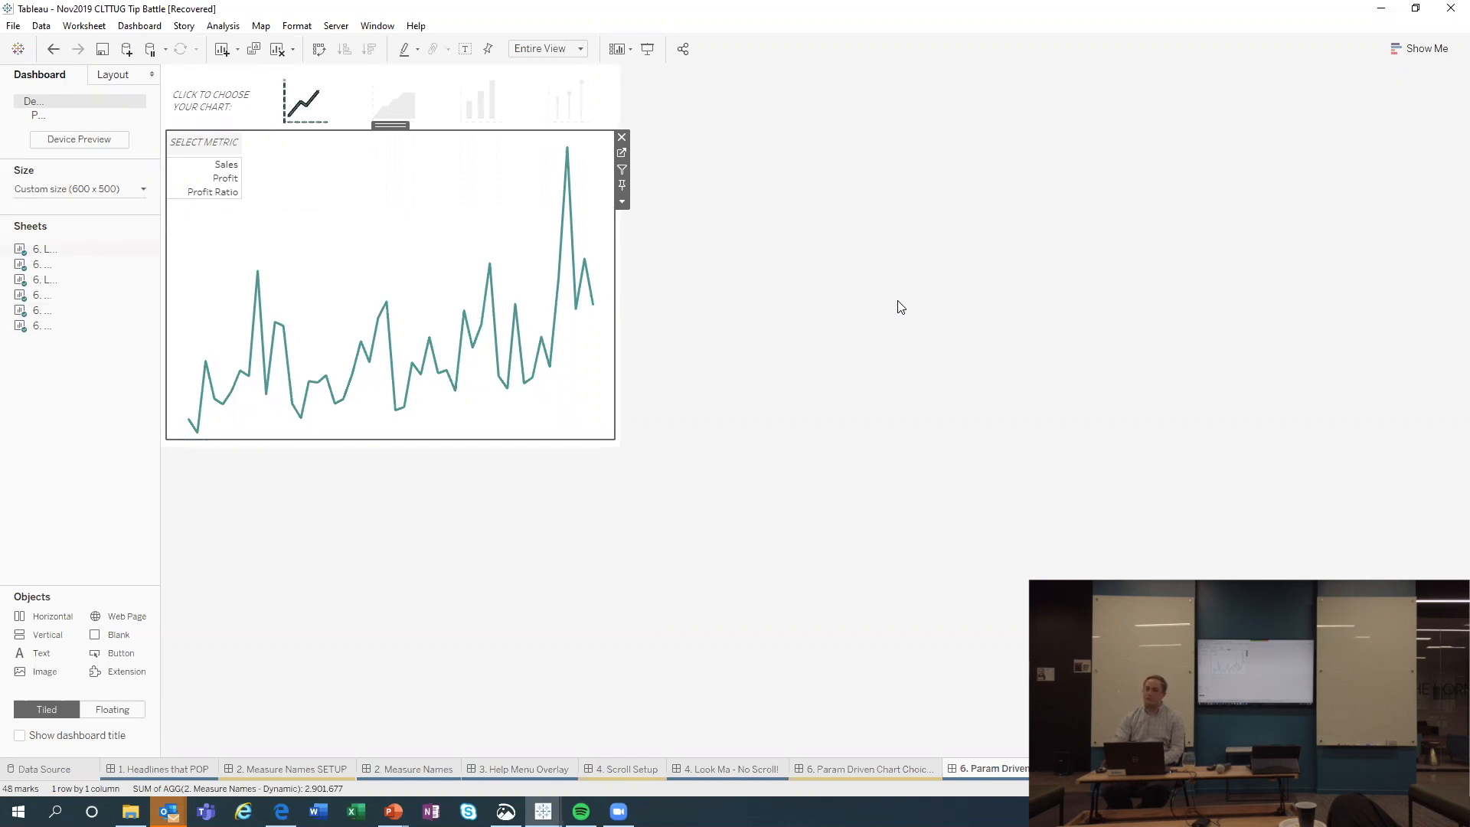
Rearrange the chart-type selector into a narrow vertical strip and place it in the upper-right corner of the dashboard
click(349, 83)
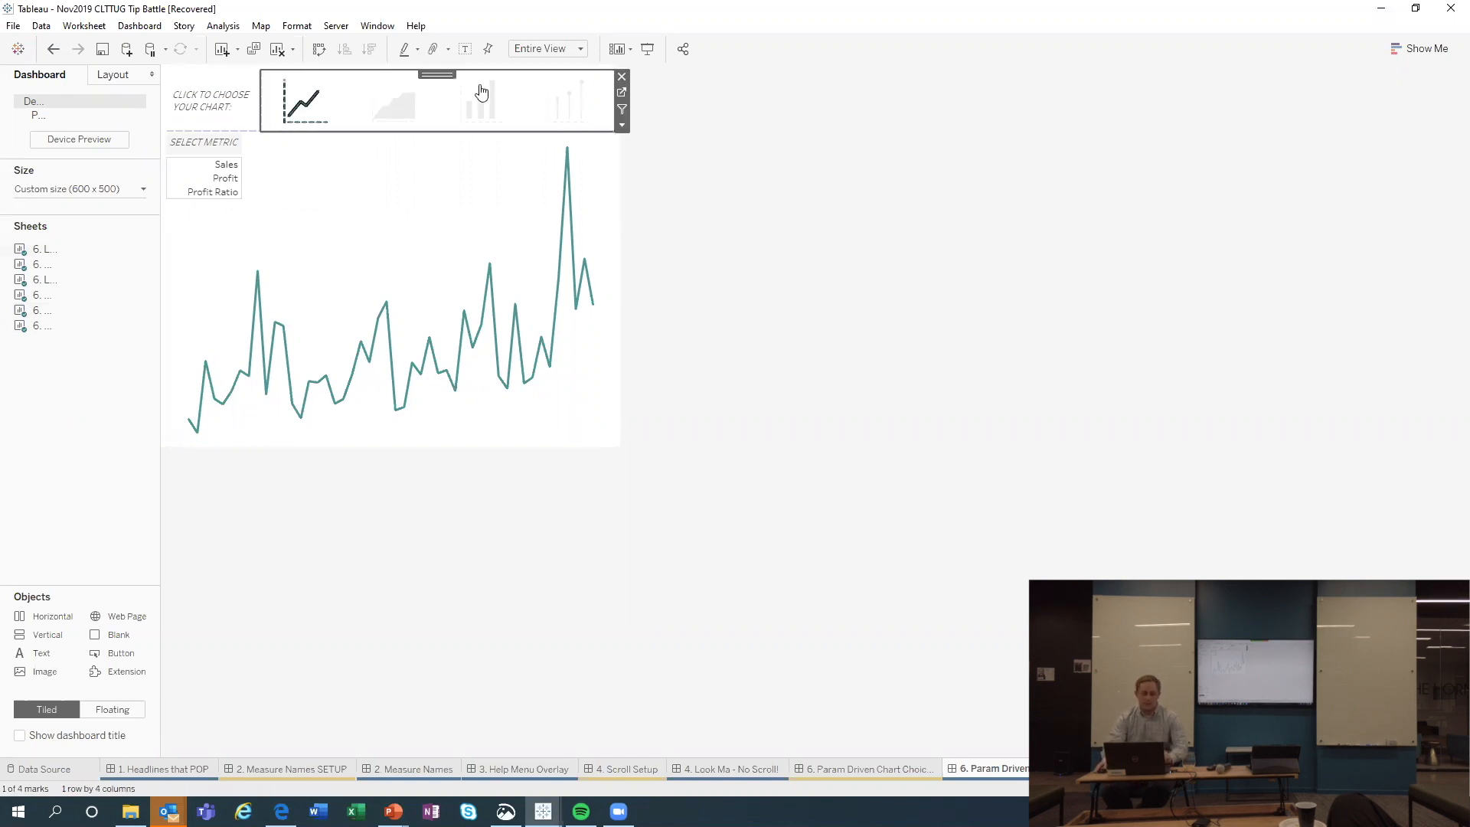
mouse_move(437, 74)
mouse_down()
mouse_move(489, 124)
mouse_move(439, 79)
mouse_up()
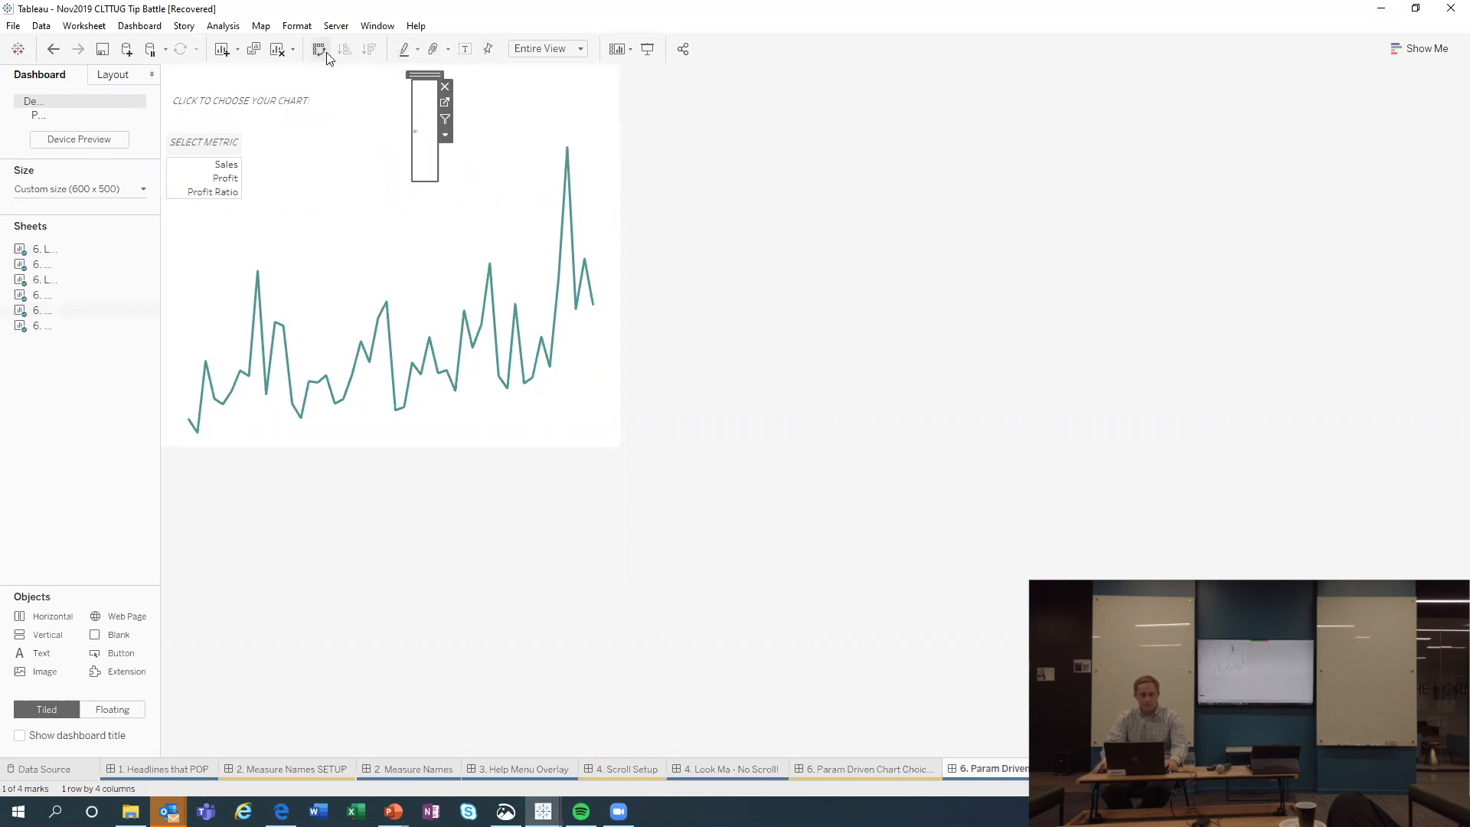
drag(421, 77, 596, 66)
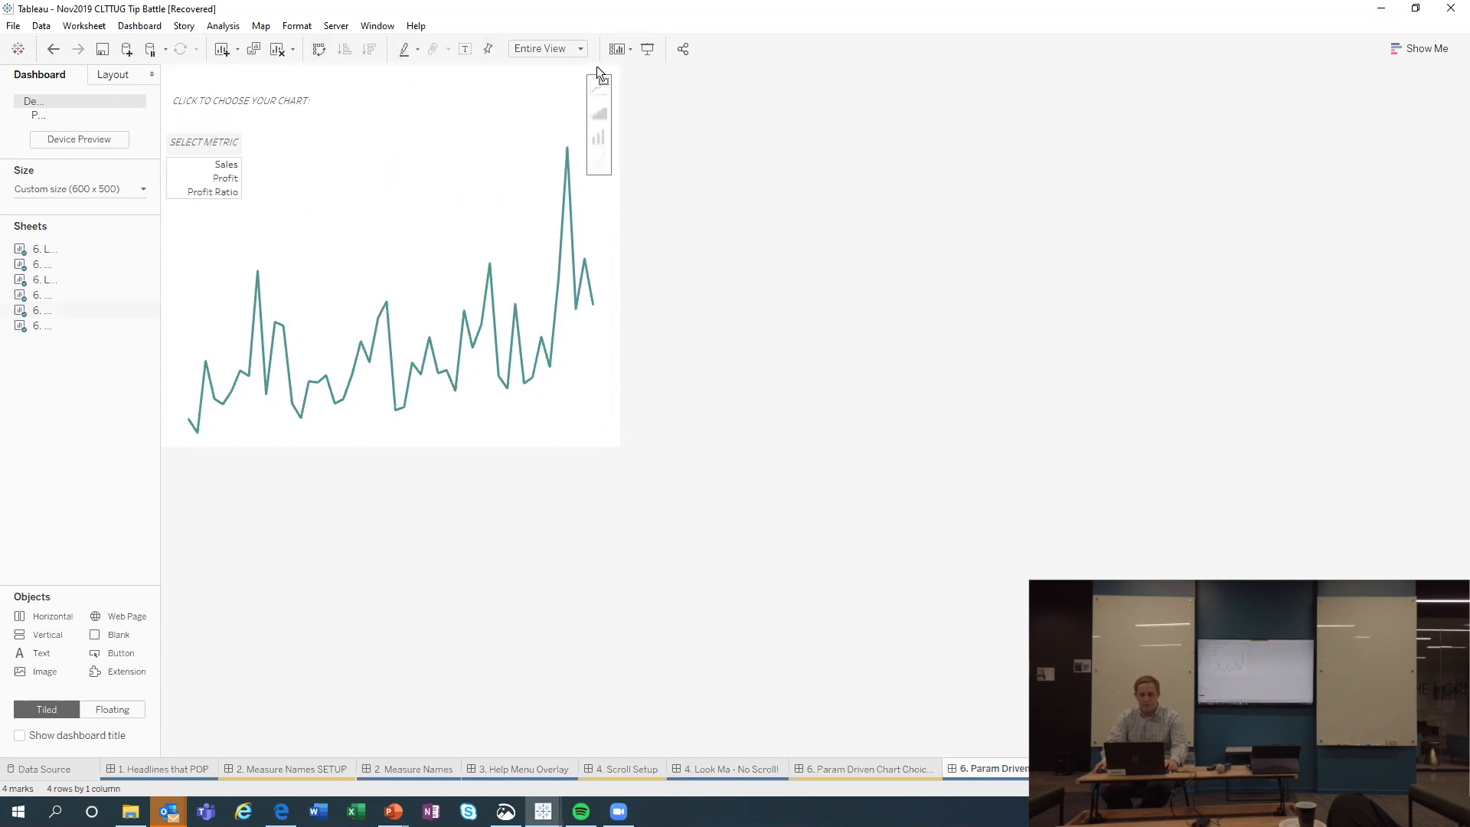
click(718, 95)
Test the icons in the vertical chart selector, ending on the lollipop chart
click(611, 98)
click(600, 113)
click(605, 130)
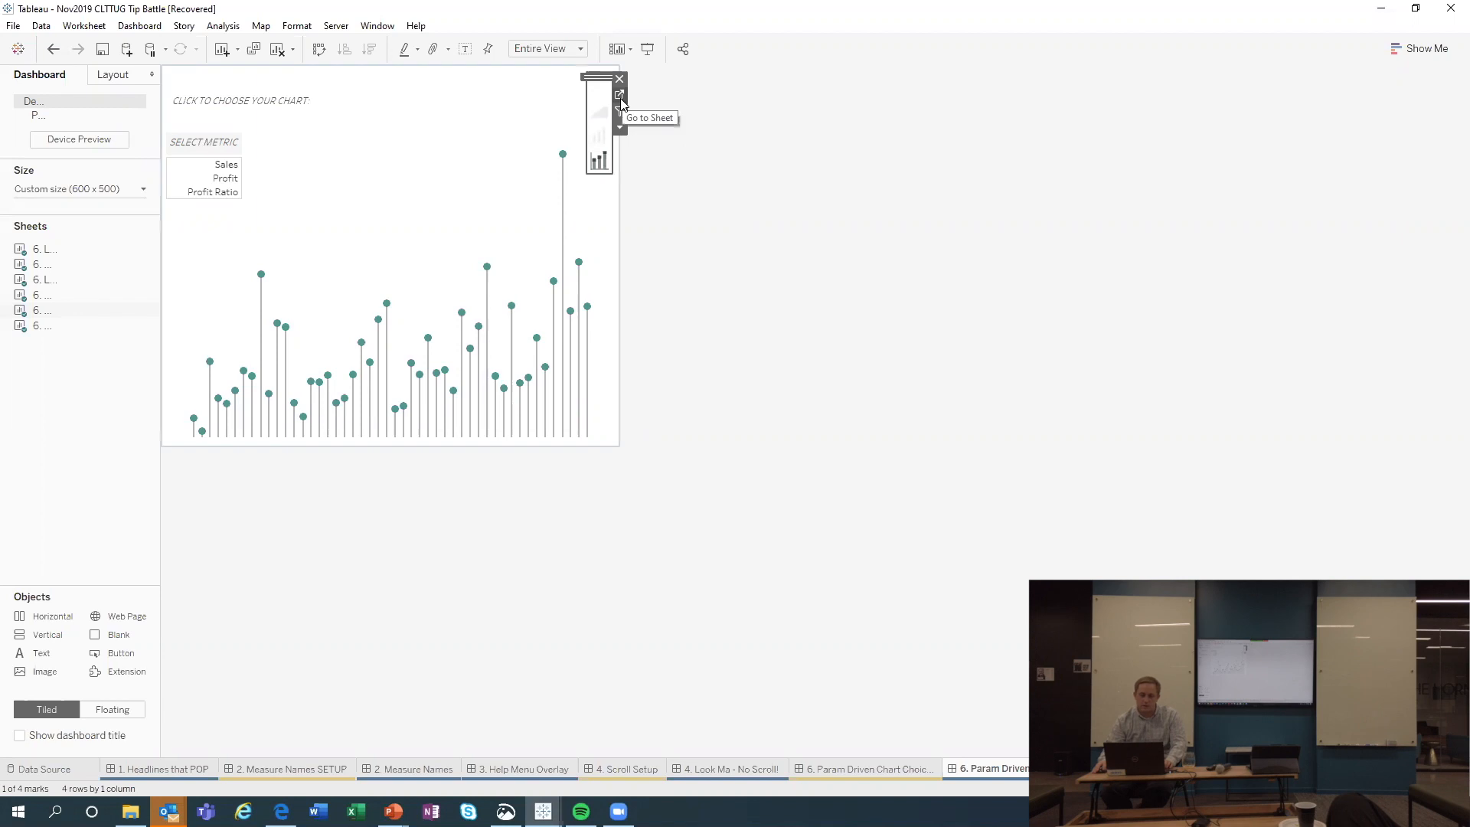
Review the dashboard's Change Chart Type parameter action, including its source sheet, target parameter and value field
click(139, 25)
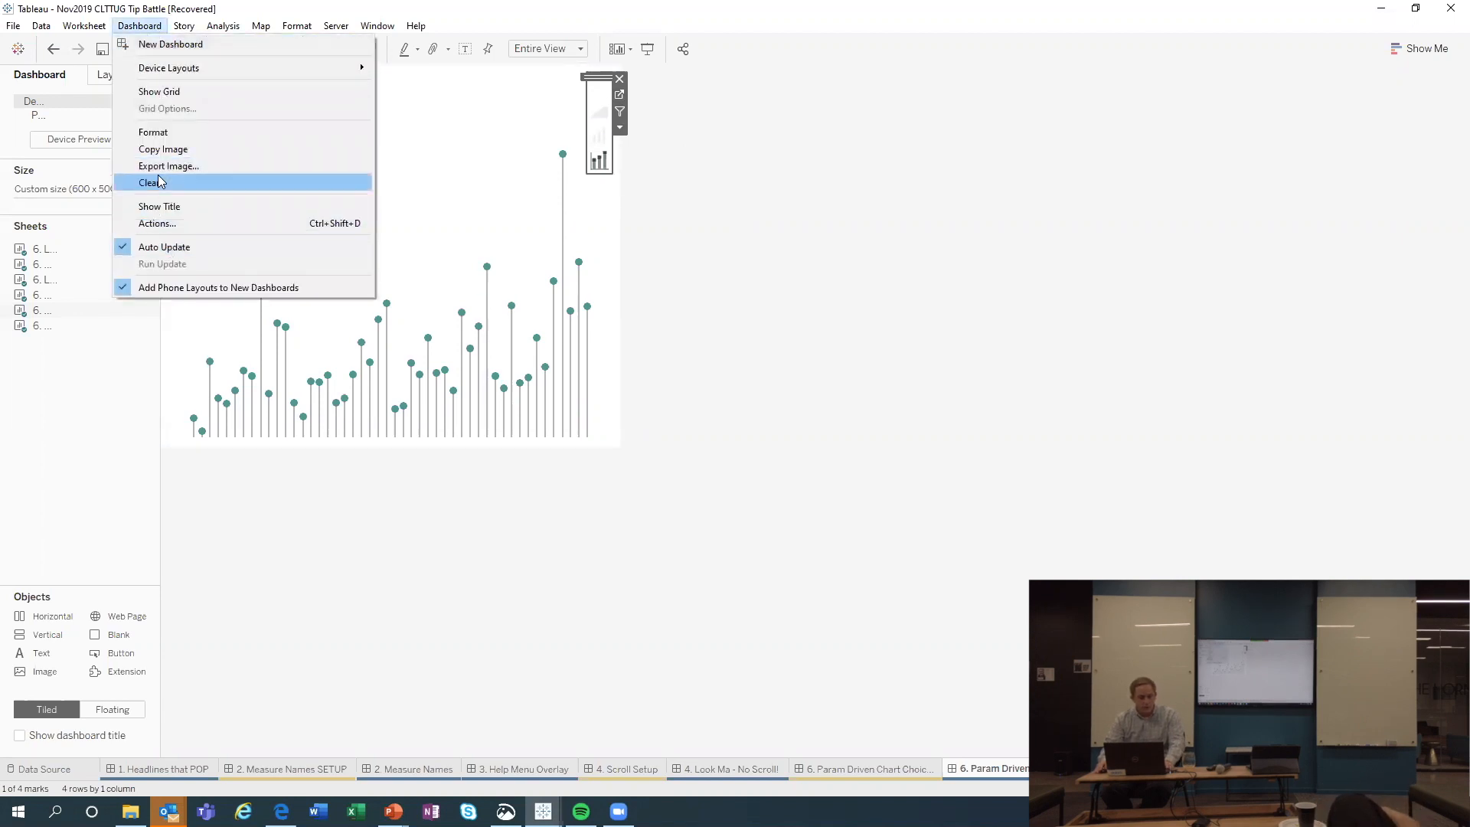
click(157, 223)
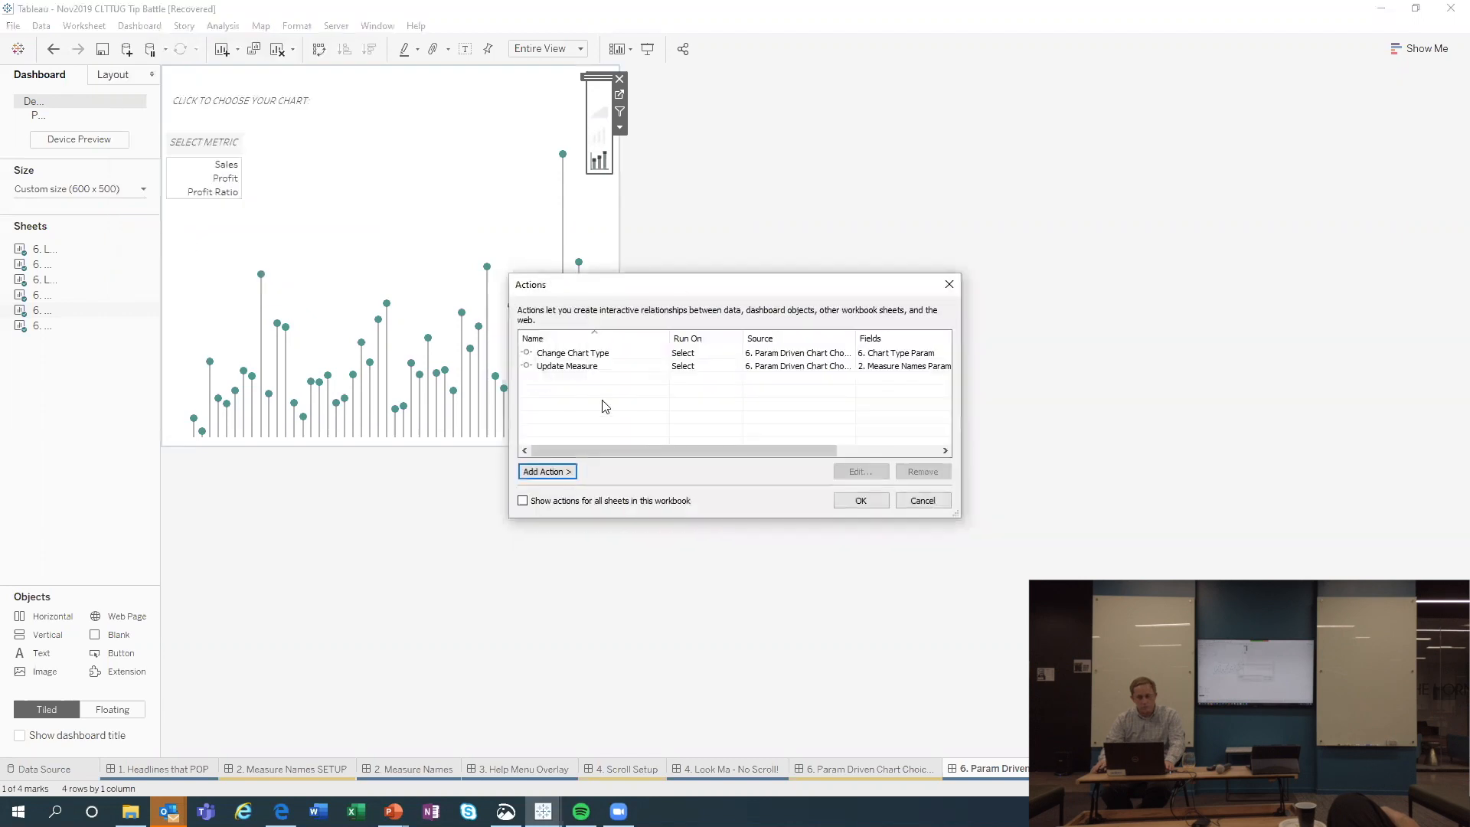
click(580, 353)
click(859, 471)
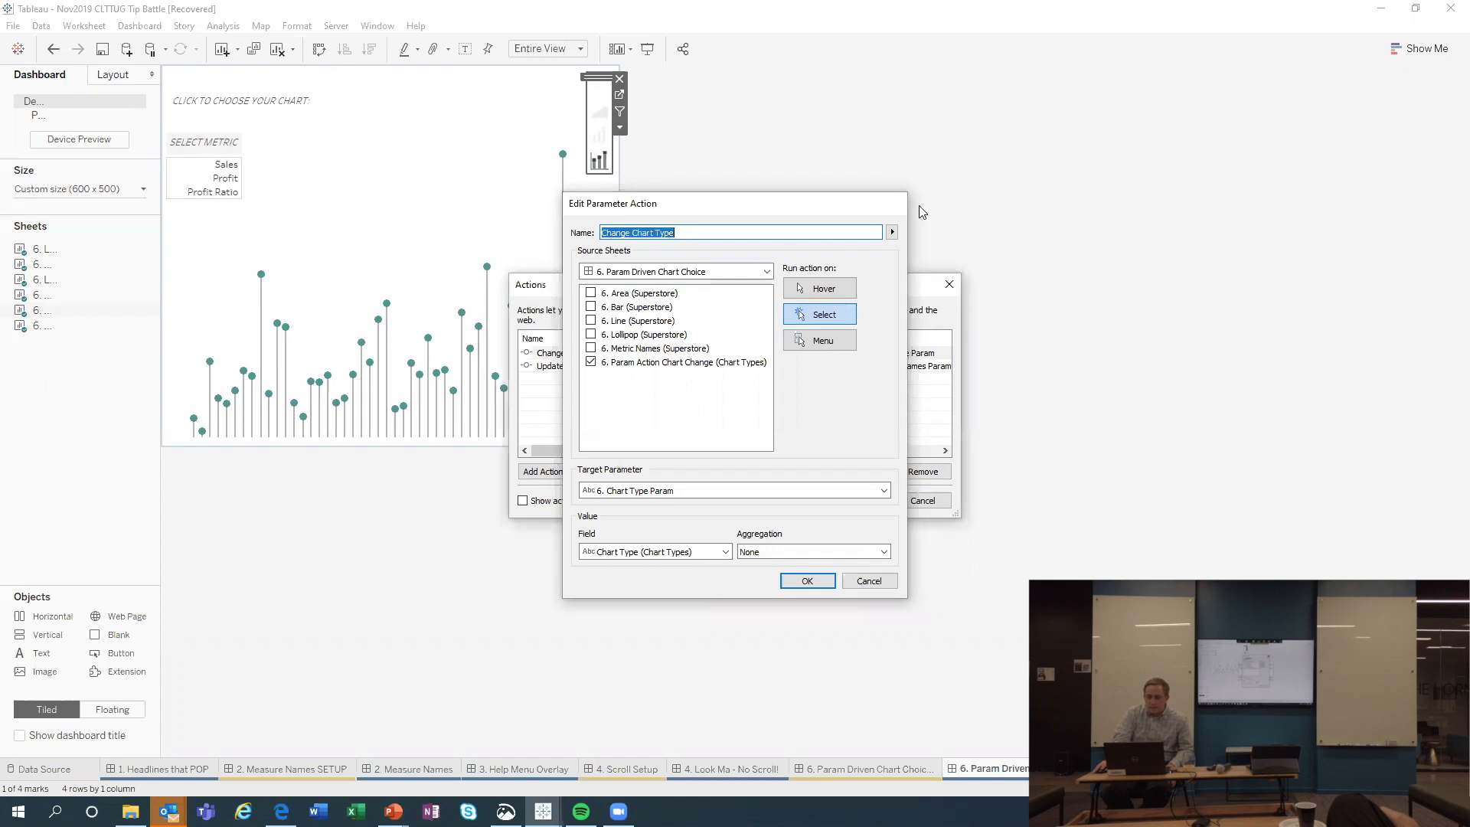
key(Return)
click(623, 408)
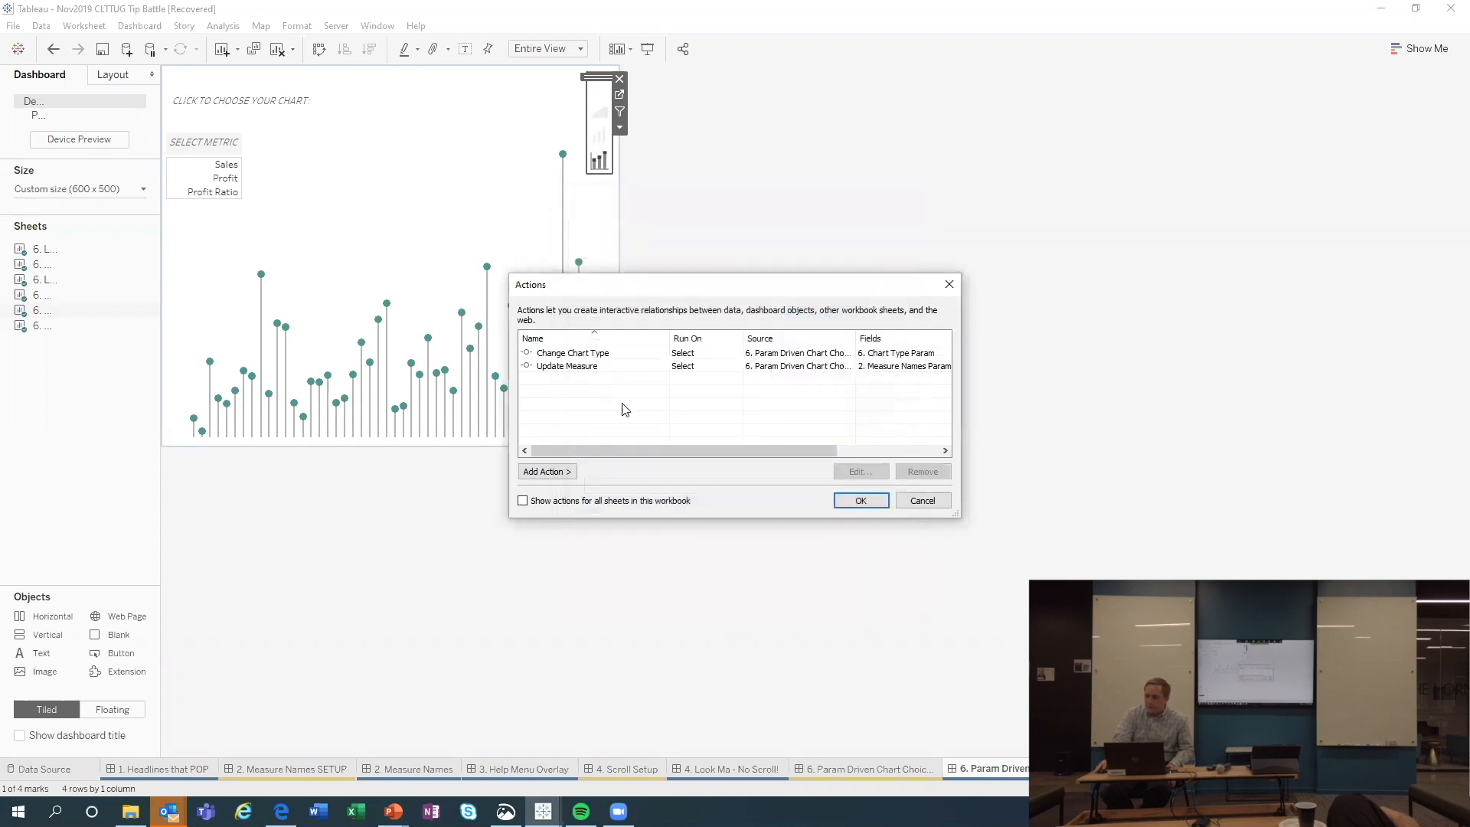
Review the Update Measure parameter action's source sheet, target parameter and value field, then close the dashboard actions
click(562, 354)
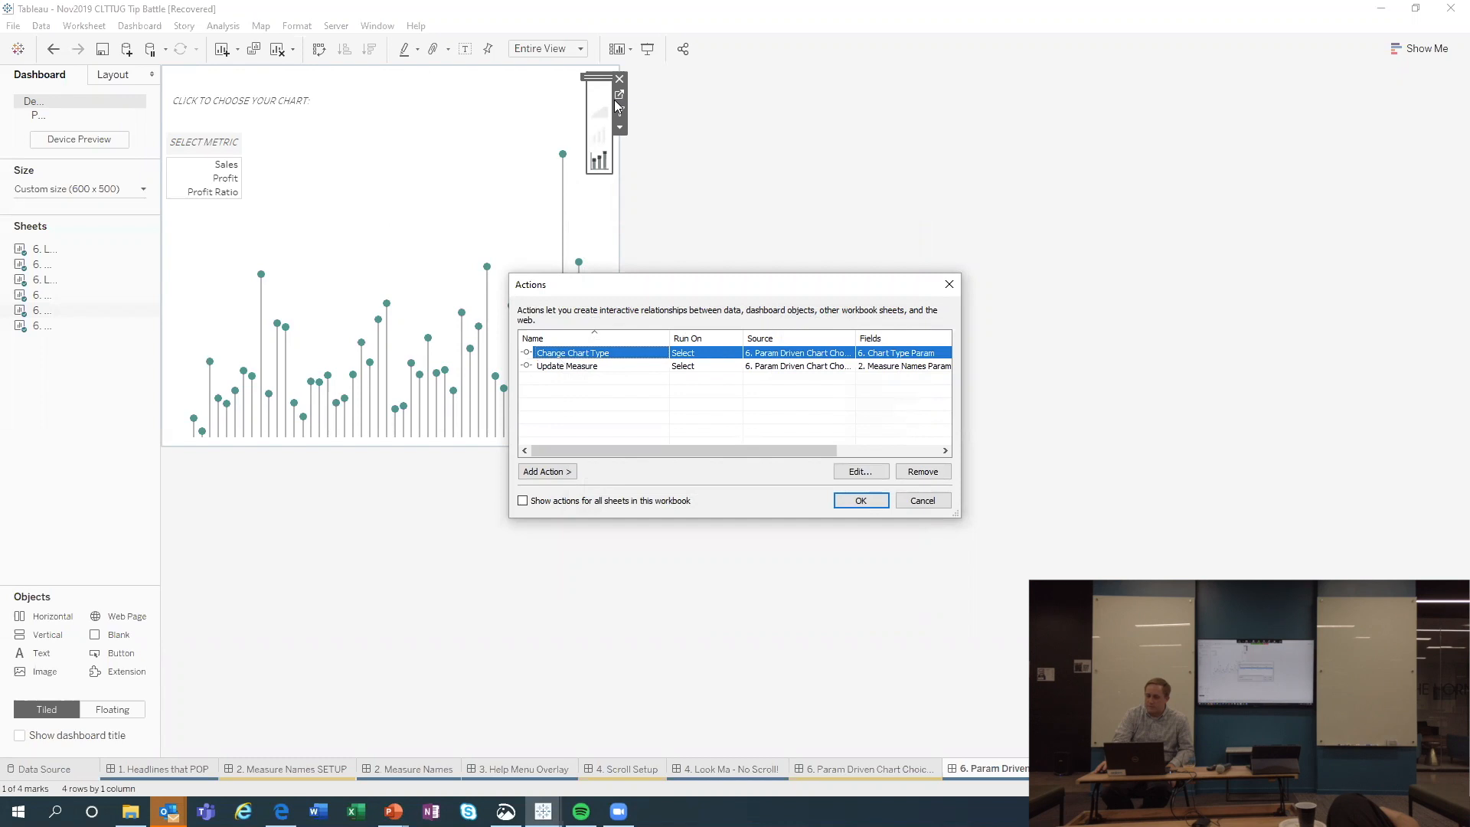
key(Down)
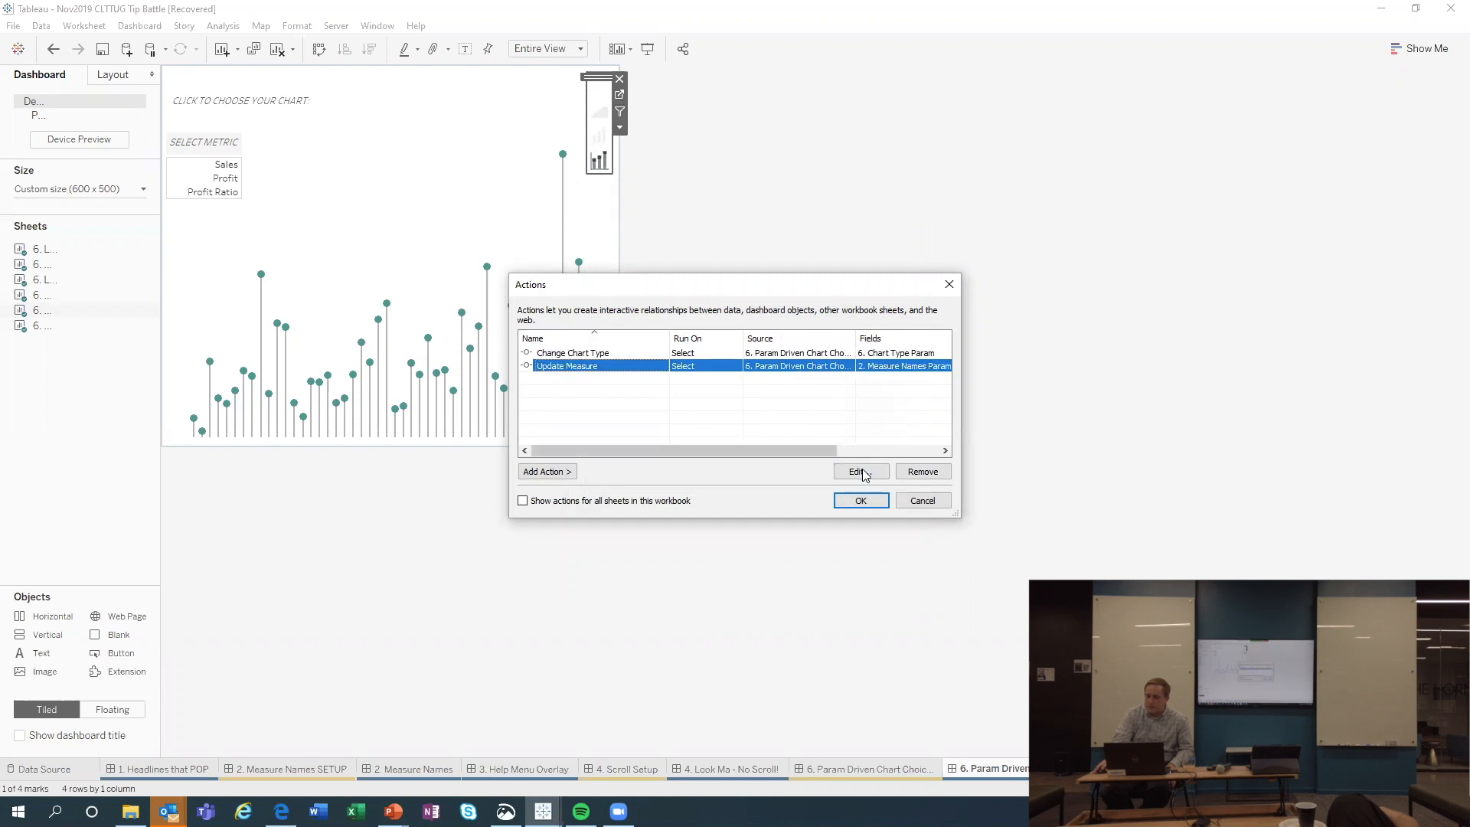
click(861, 471)
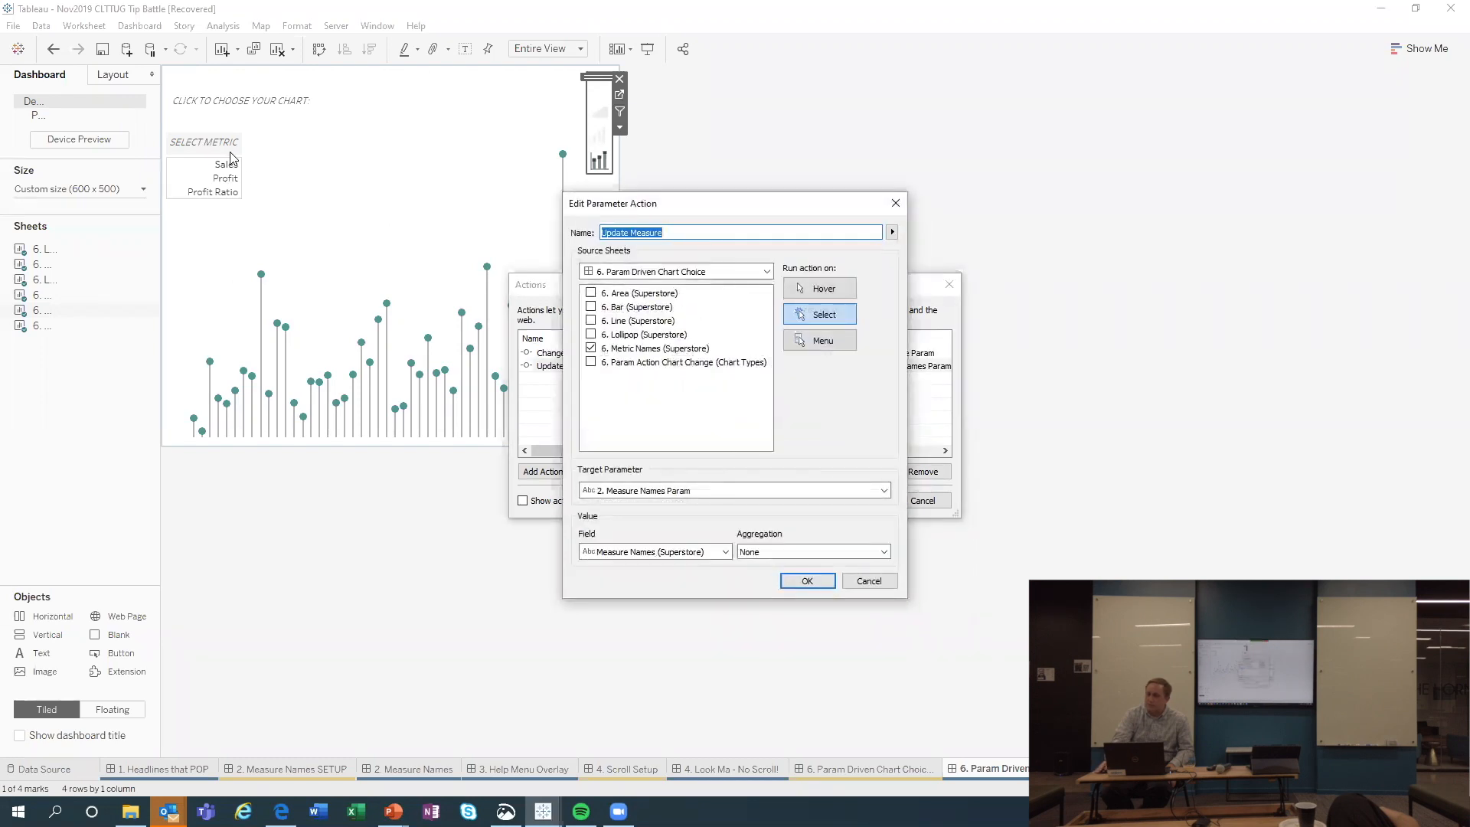
click(904, 203)
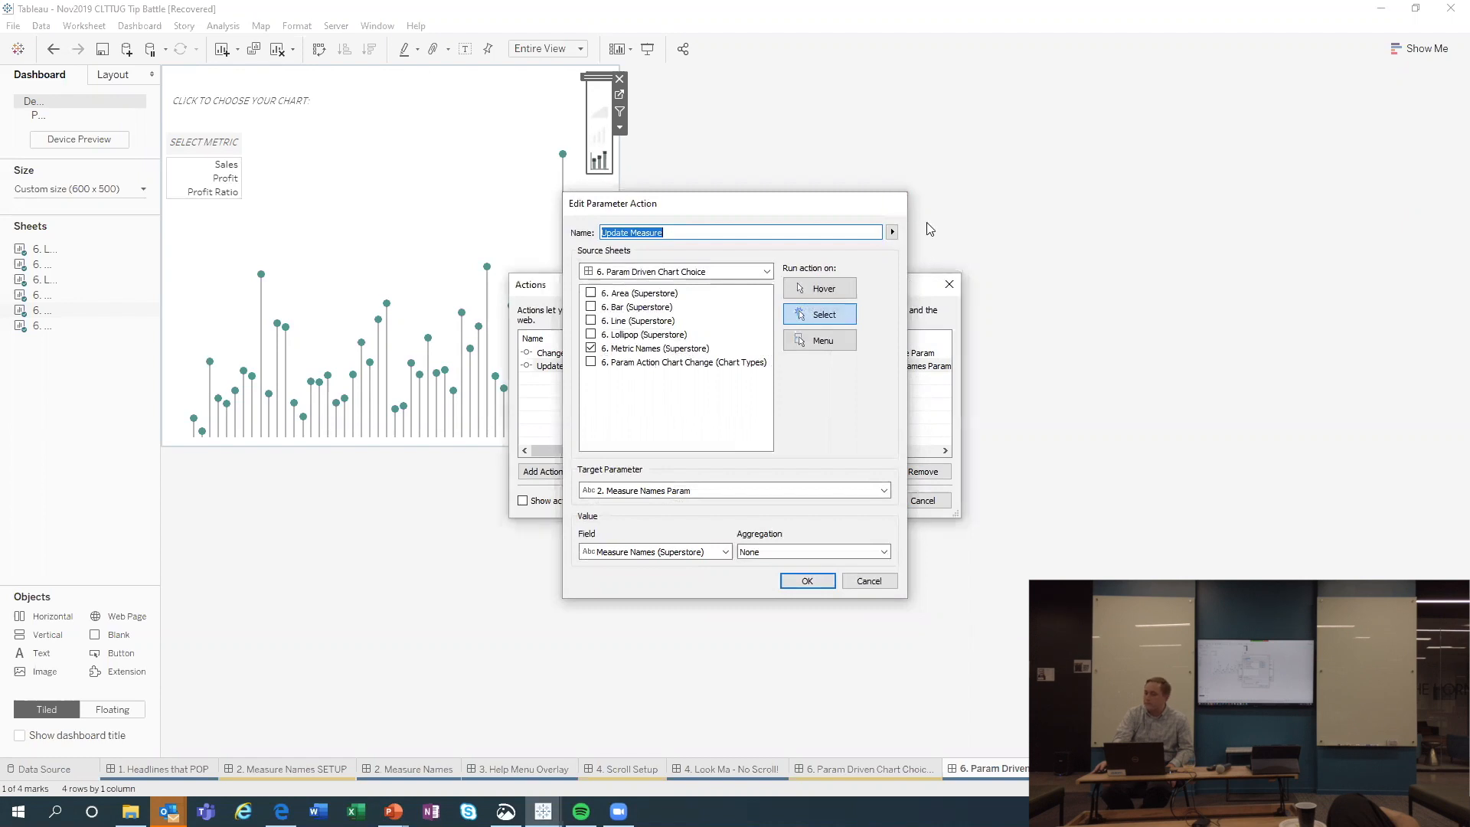
click(950, 284)
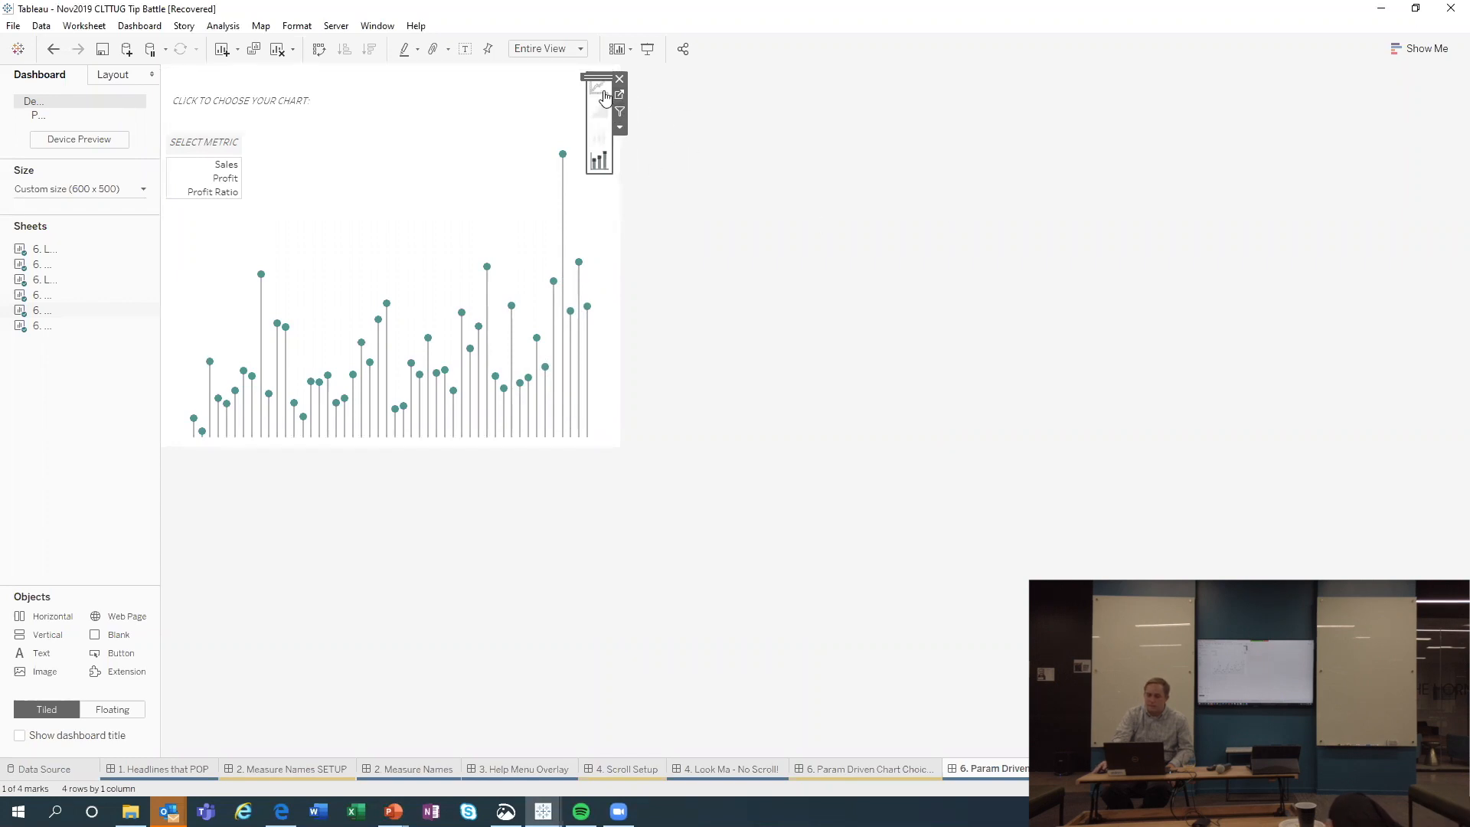
Cycle the Sales chart repeatedly through the area, bar, lollipop and line types with the vertical selector, ending on the bar chart
click(599, 113)
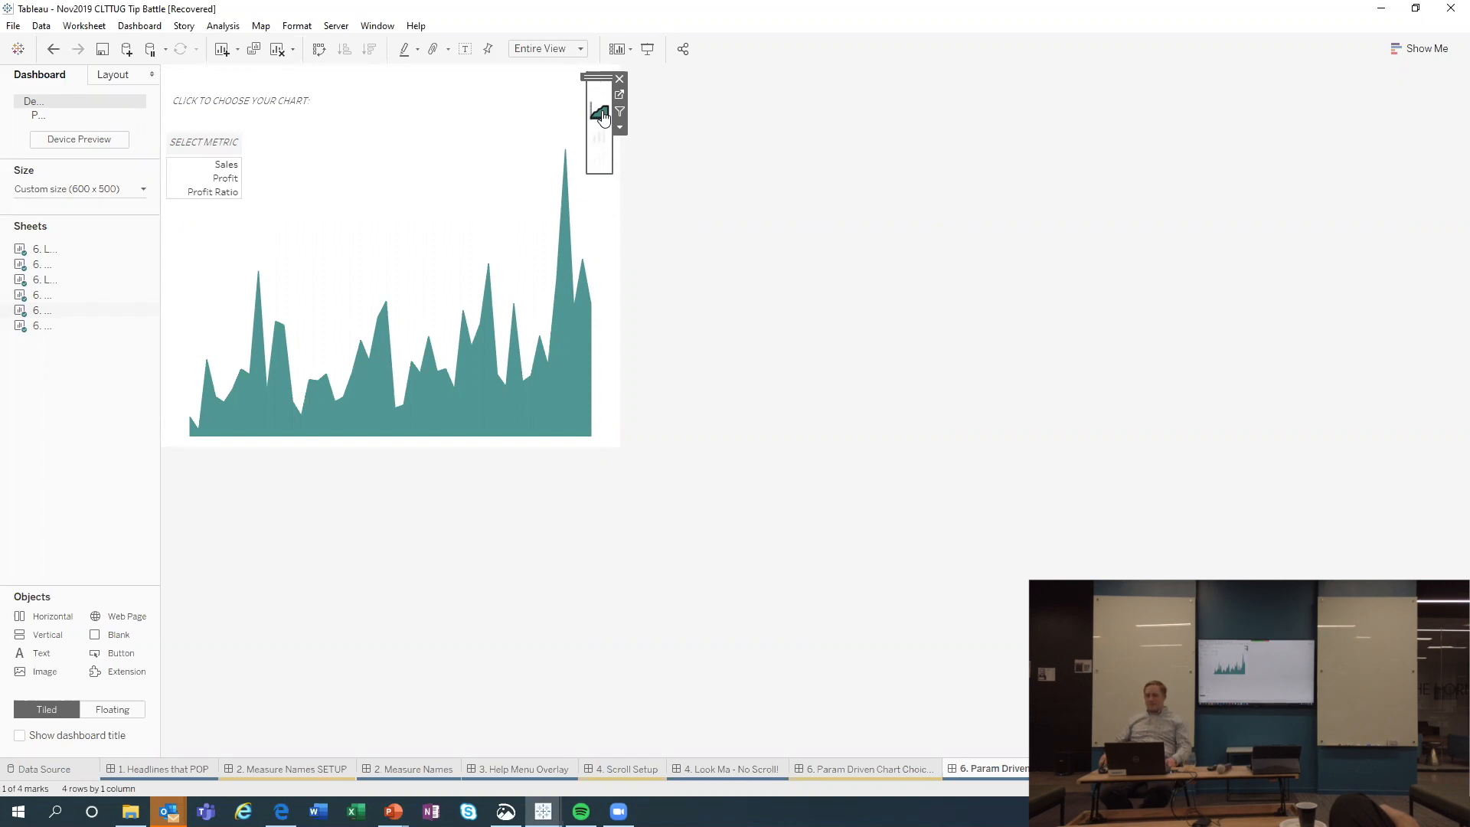
click(600, 138)
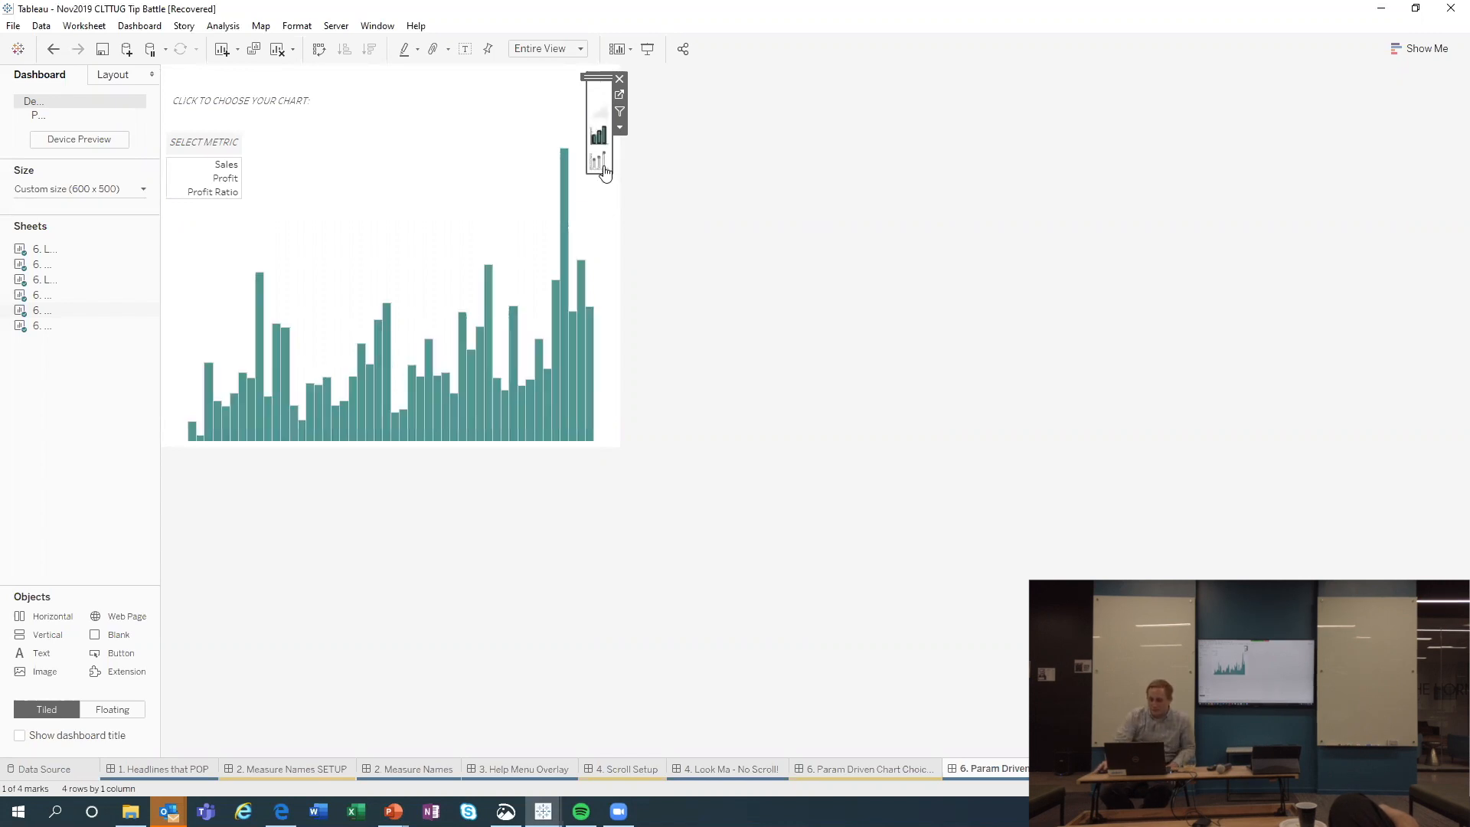
click(602, 163)
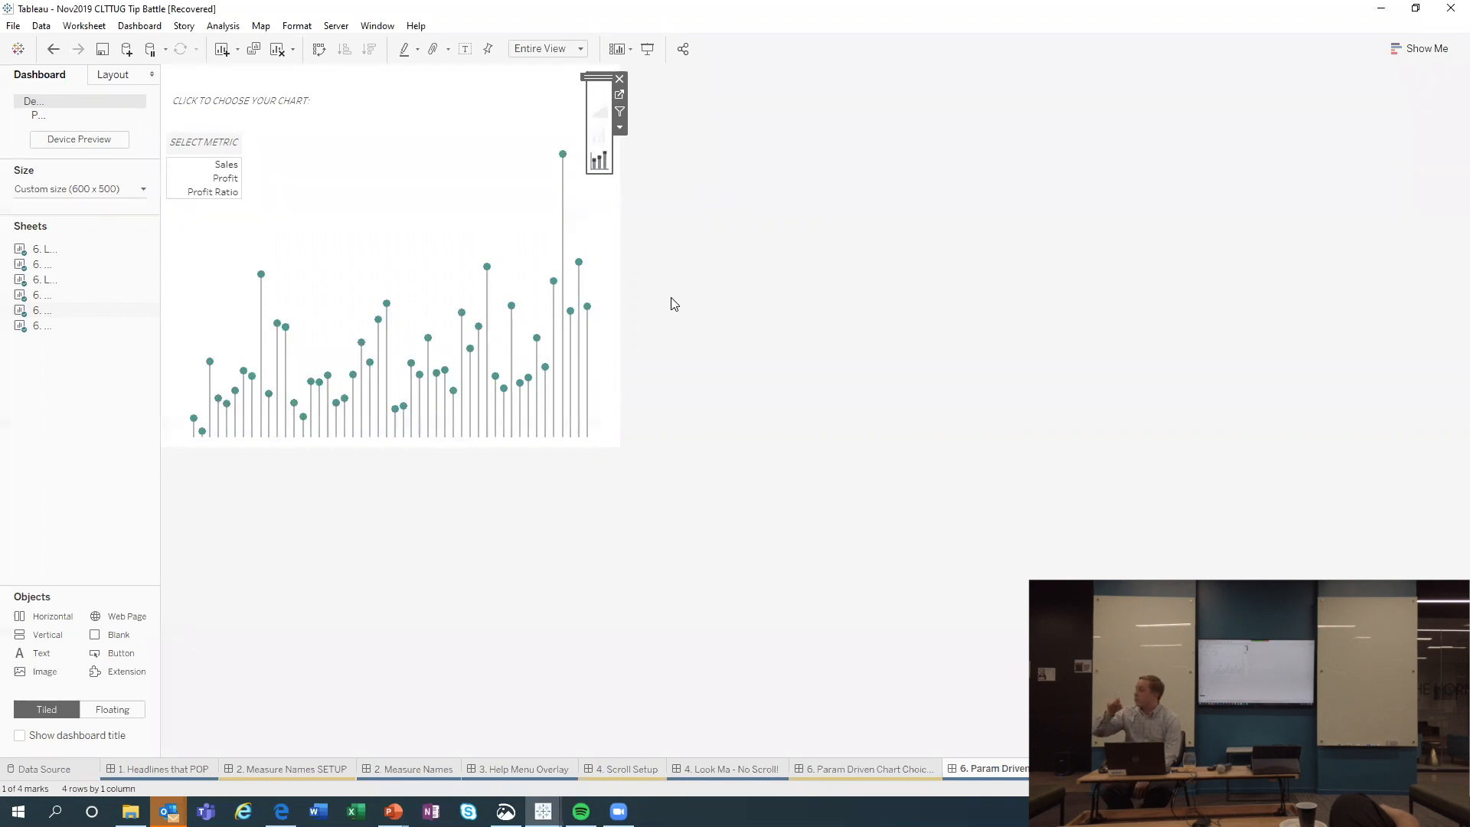
click(594, 97)
click(599, 115)
click(598, 143)
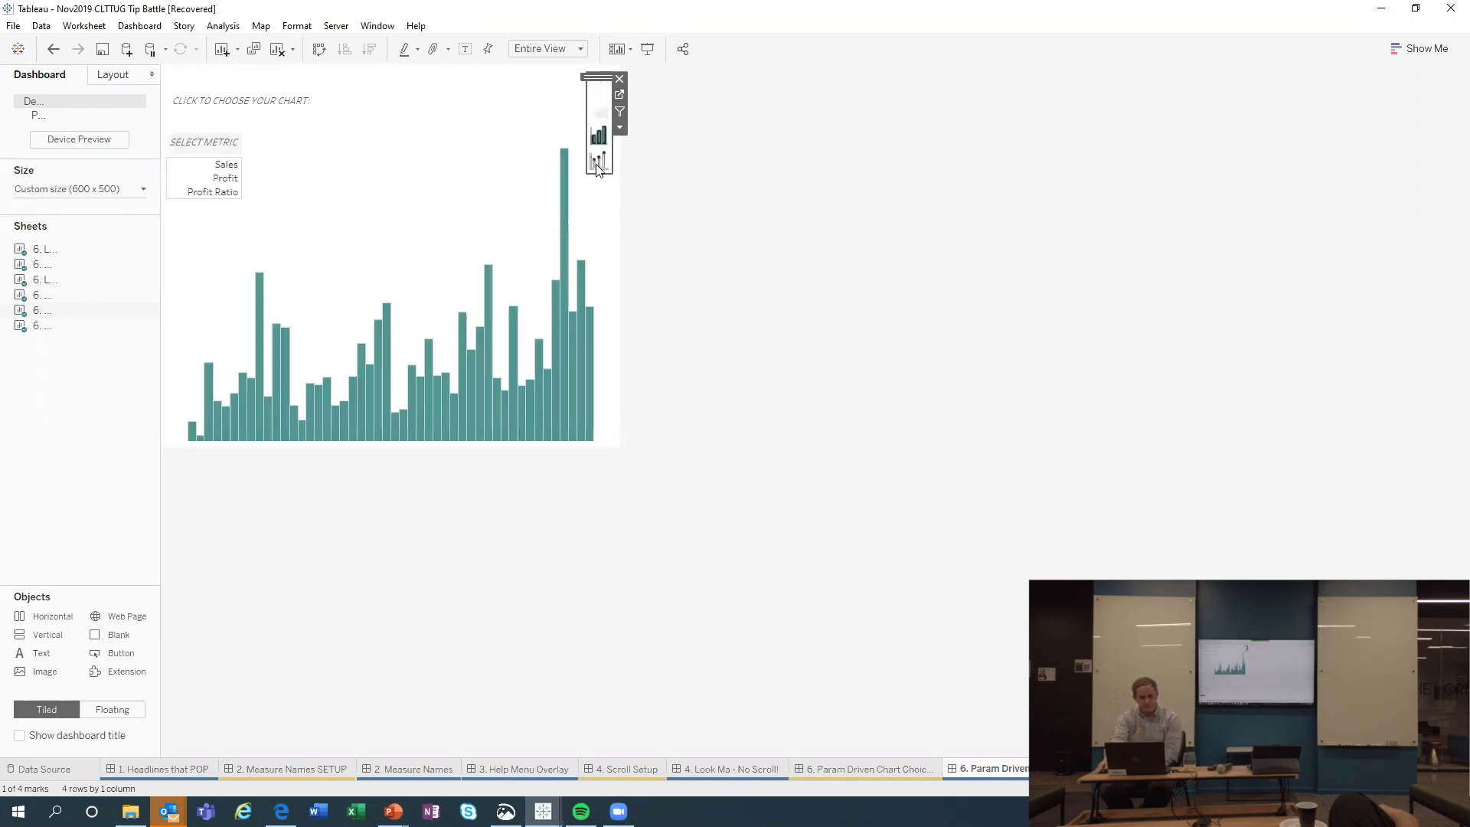
click(598, 167)
click(601, 116)
click(601, 116)
click(604, 134)
Go to the chart selector's source sheet and inspect the Chart Type shape assignments and available shape palettes
click(619, 95)
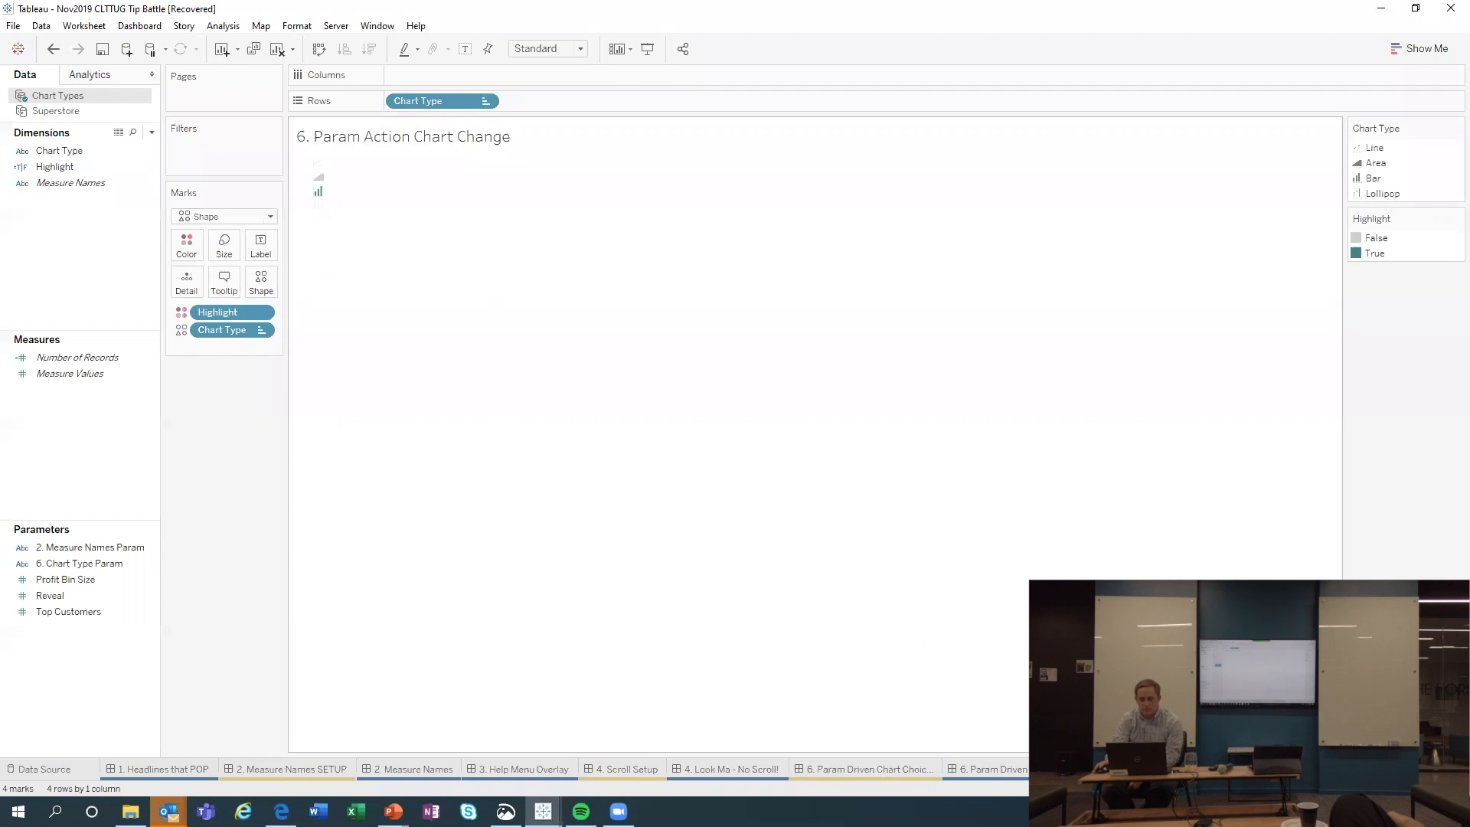
click(262, 285)
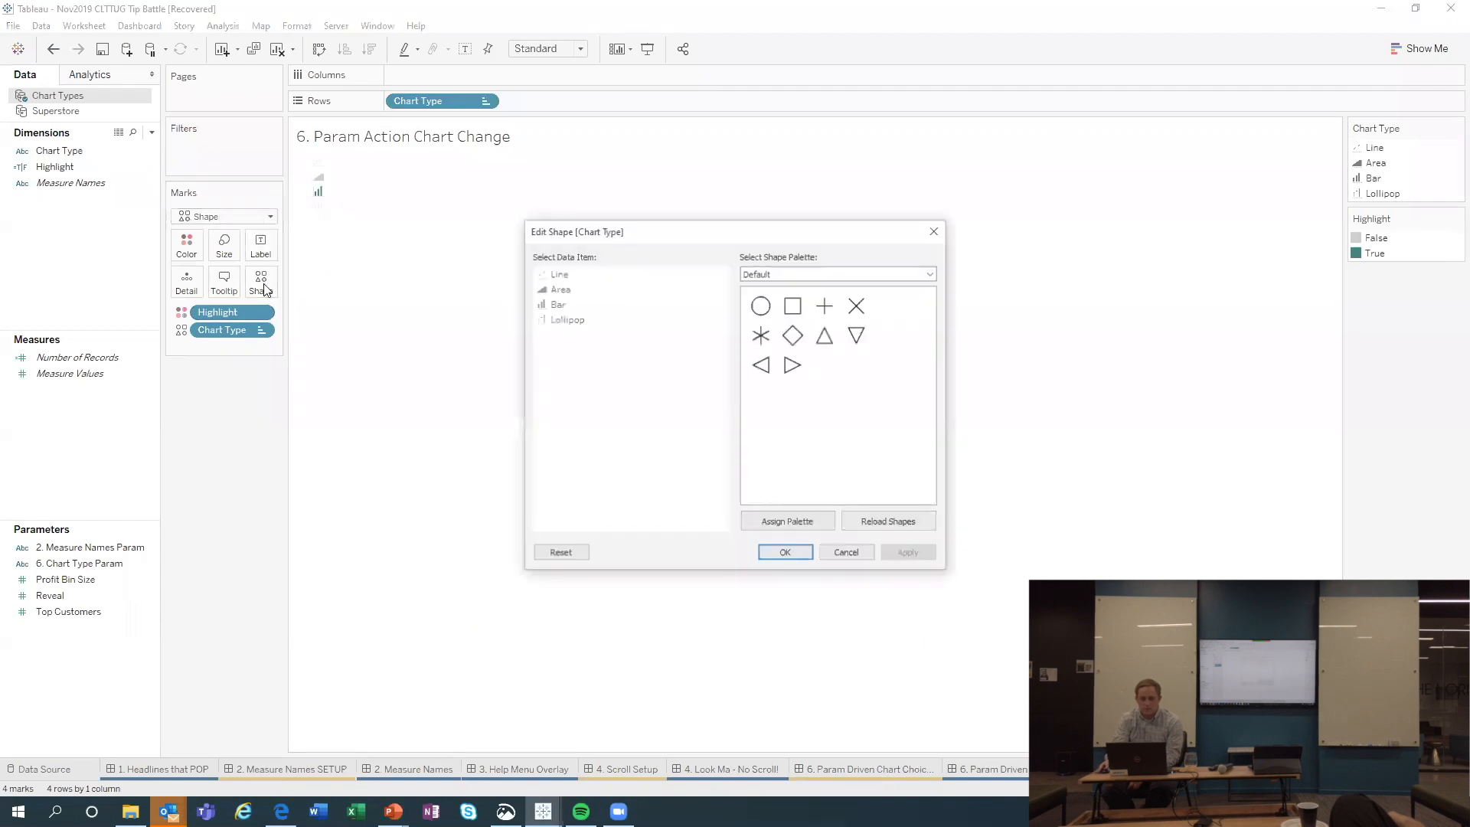
click(834, 274)
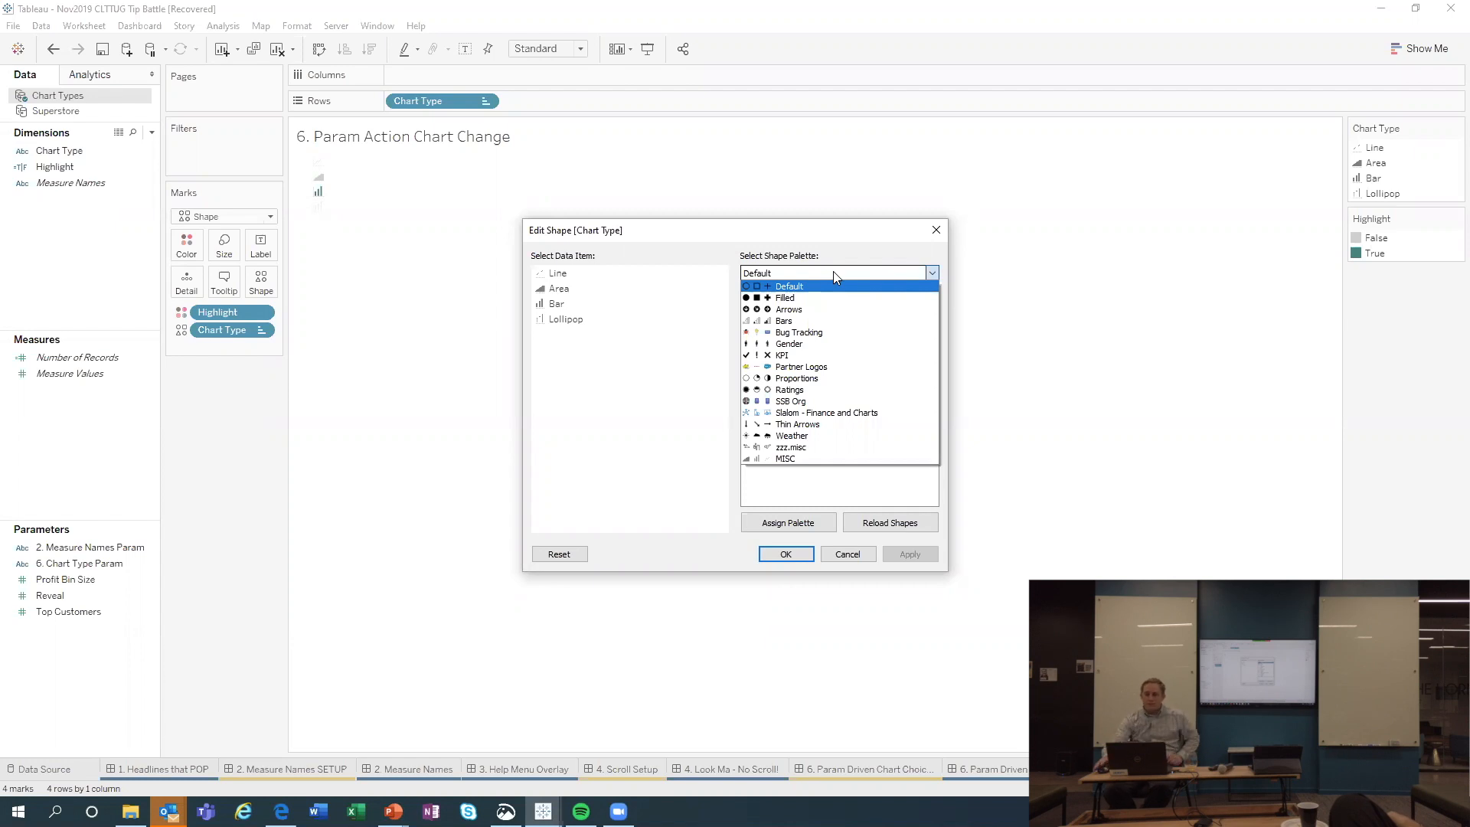
click(732, 159)
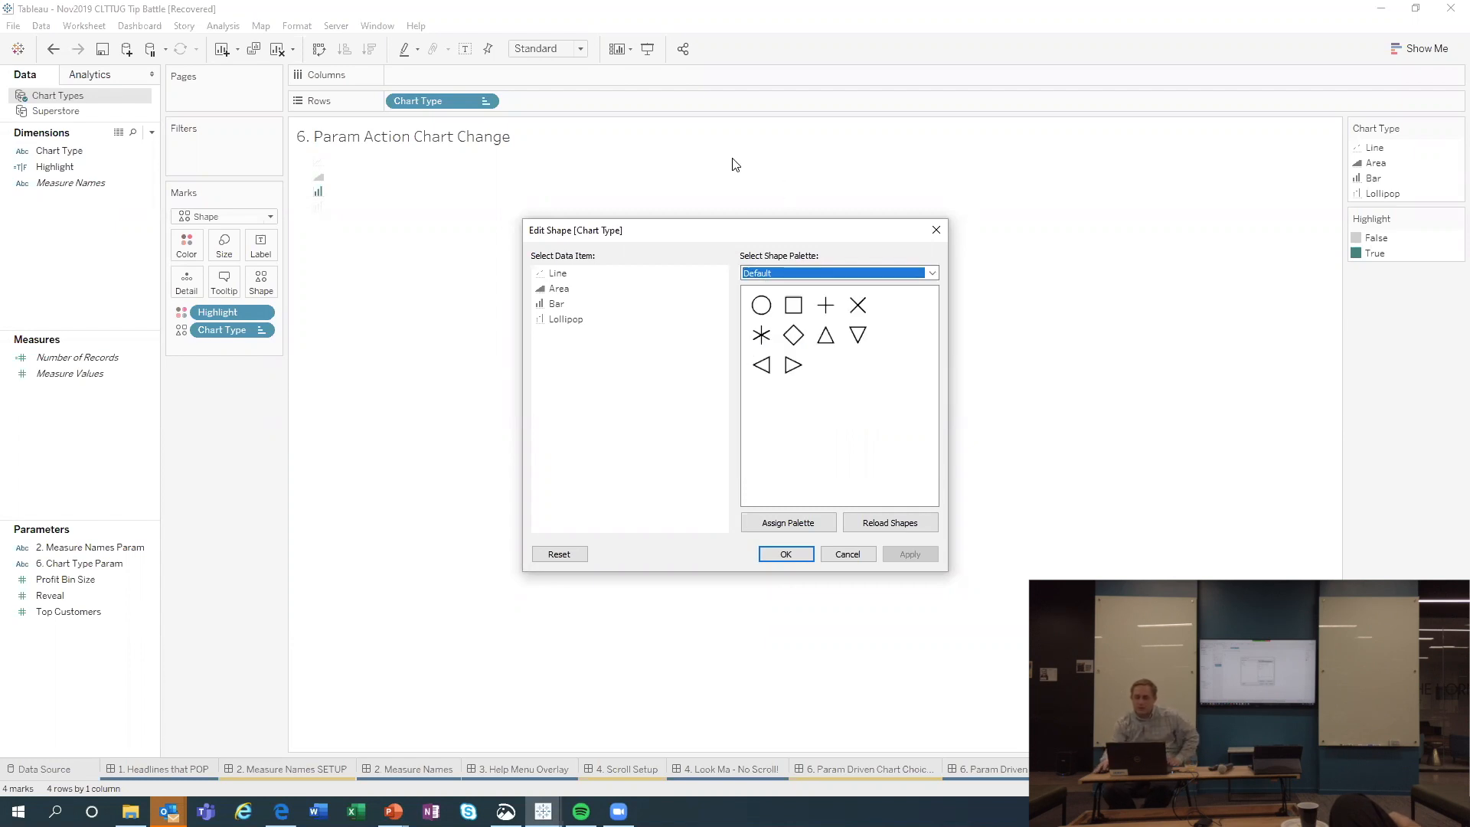
click(936, 233)
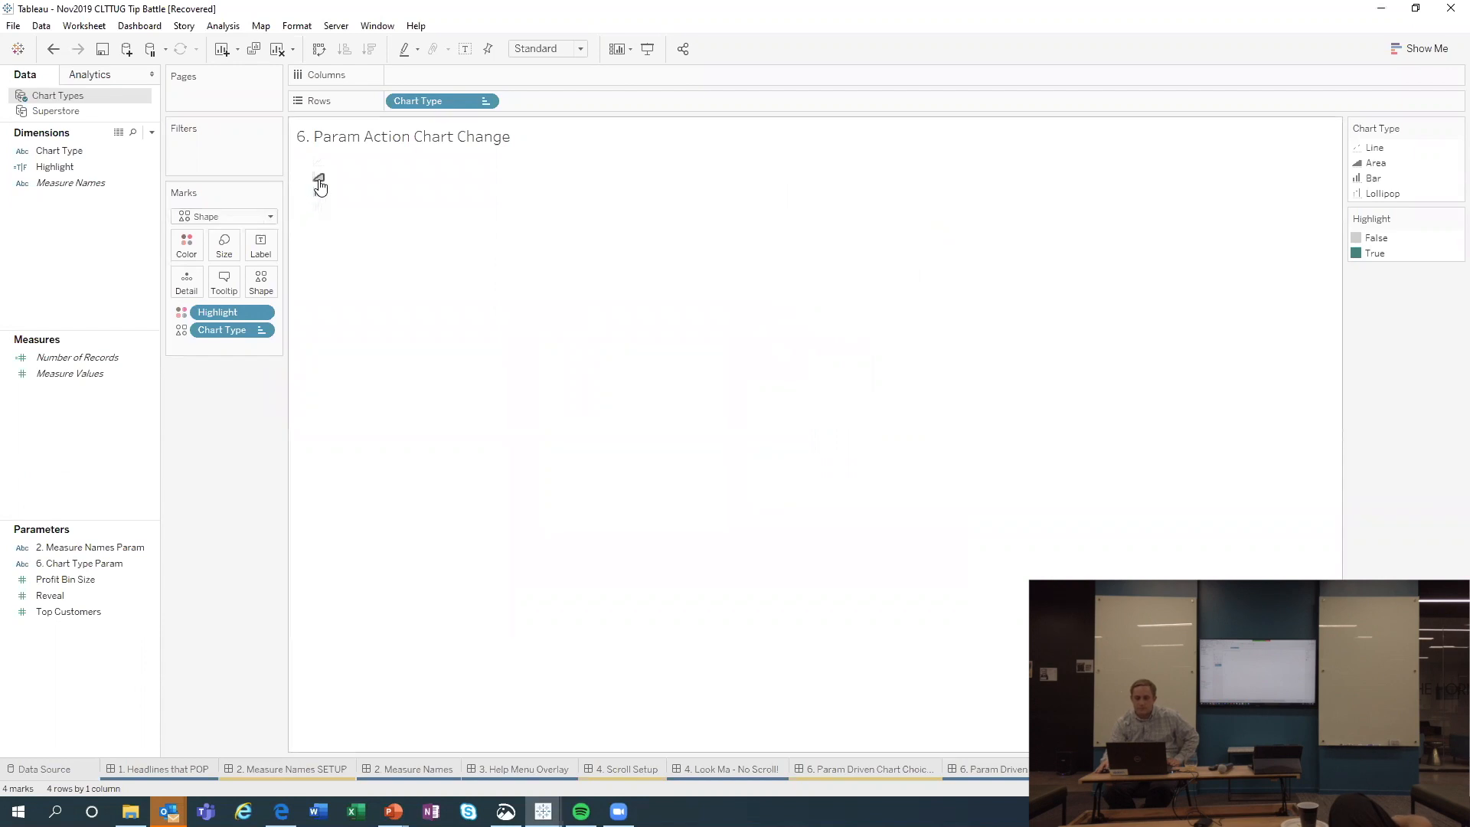